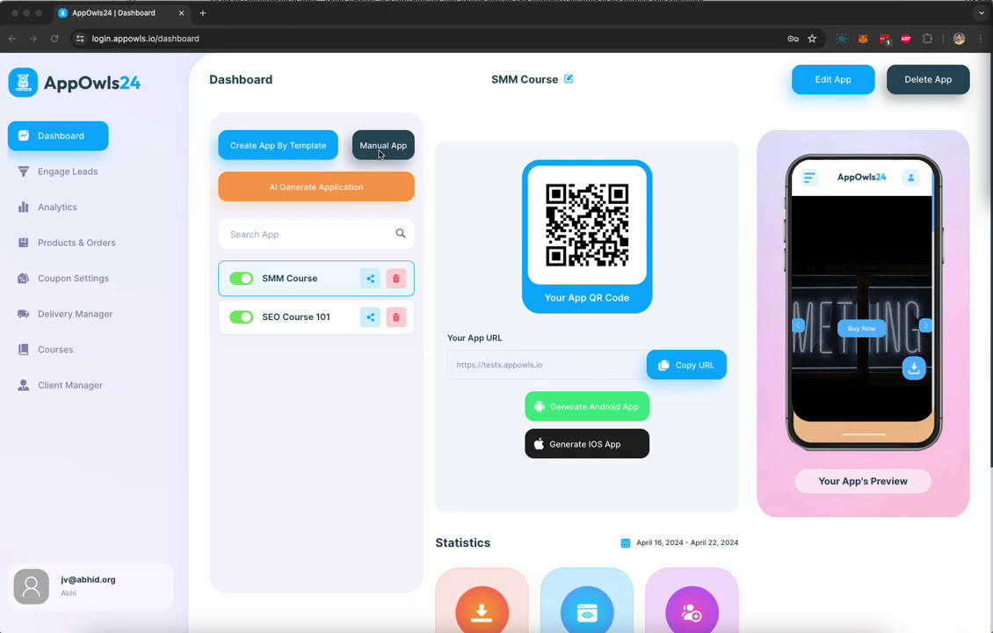
Start an AI-generated application named "AI Automation Agency Course" with application type Course and niche AI
left_click(380, 153)
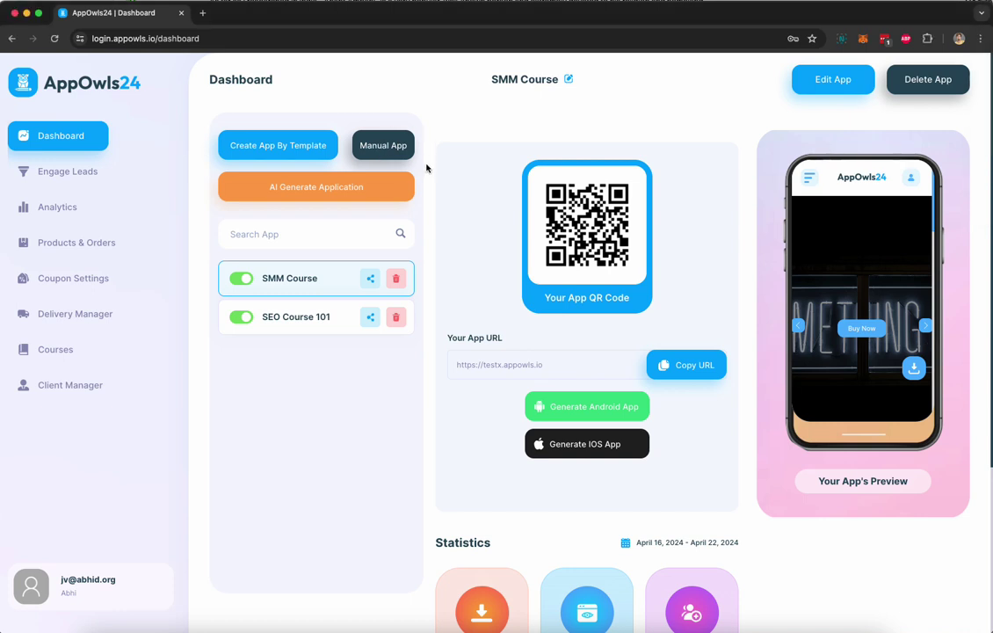
left_click(308, 196)
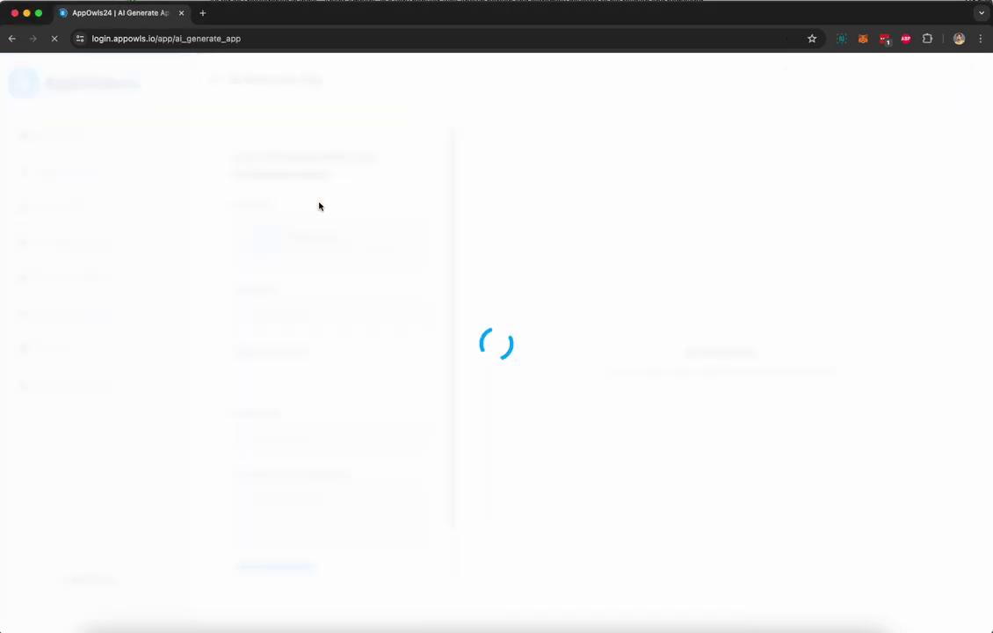
left_click(286, 314)
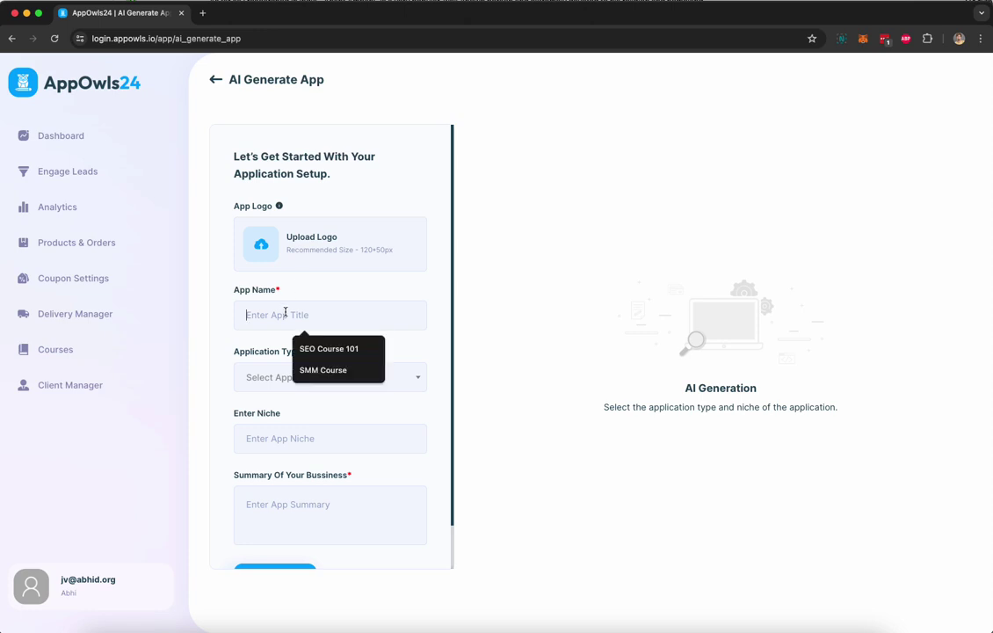
type("AI")
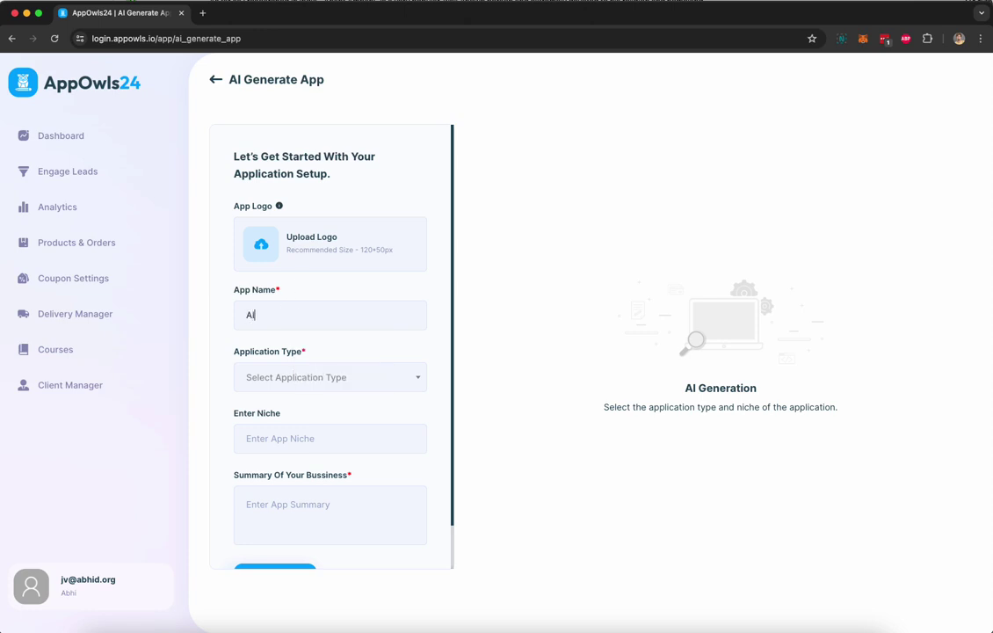
type(" Automation Agency Course")
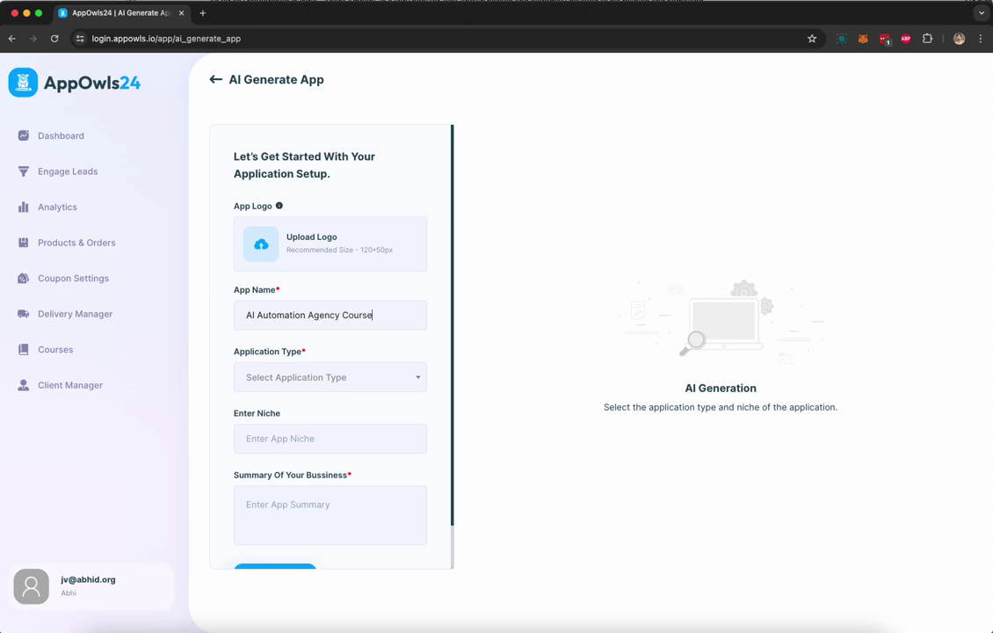
left_click(285, 378)
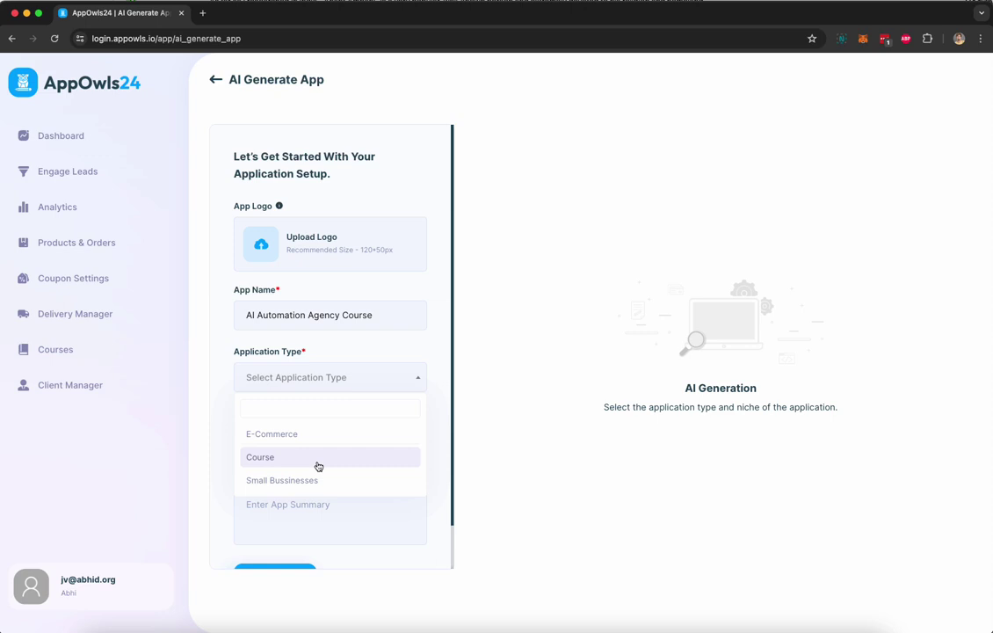
left_click(317, 457)
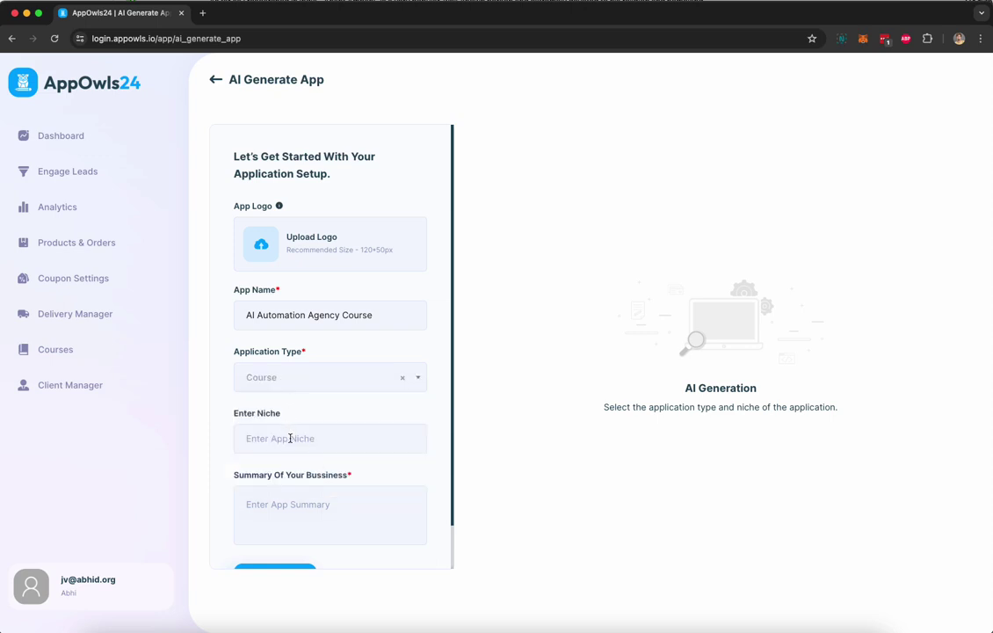
left_click(290, 439)
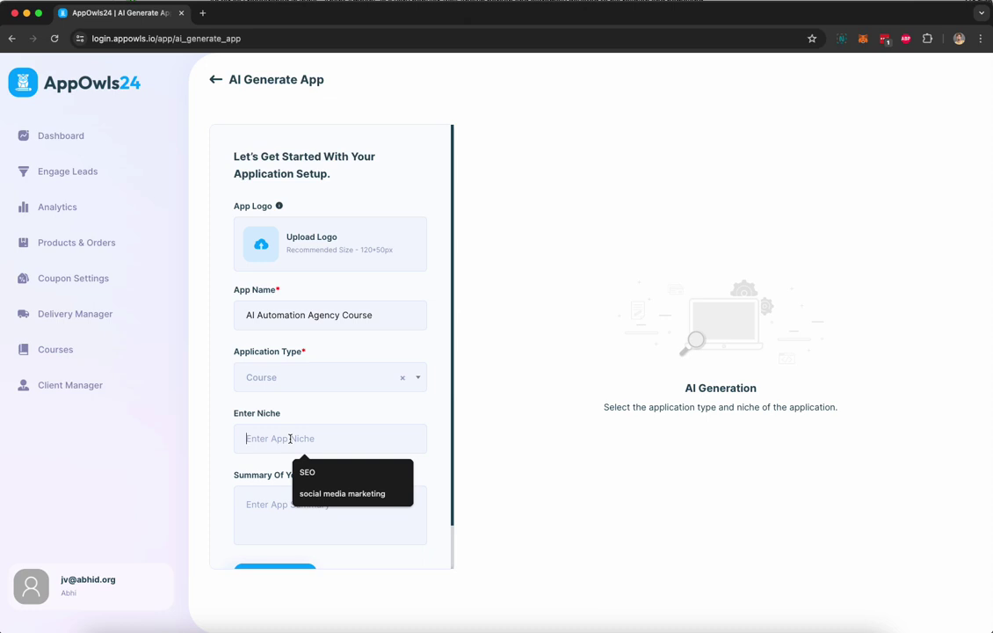
type("AI")
Generate the app with summary "Create an app where I will sell access to my AI Automation Agency Course that users need to purchase to get access to."
scroll(337, 483, "down", 1)
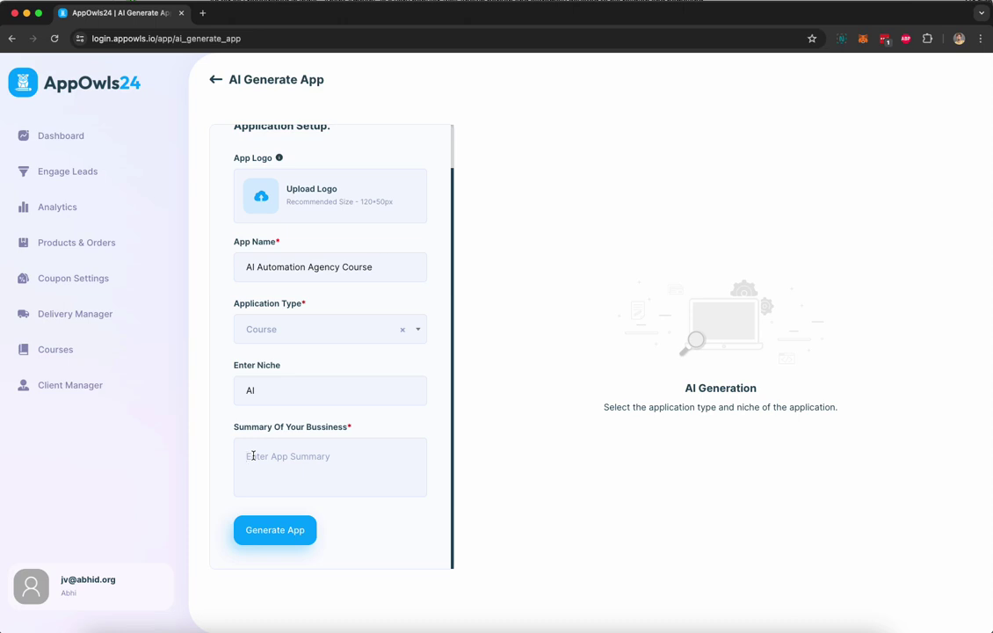
left_click(253, 455)
type("Create an app where I will sell access to my AI Automation Agency Course that users need to purchase to get access to.")
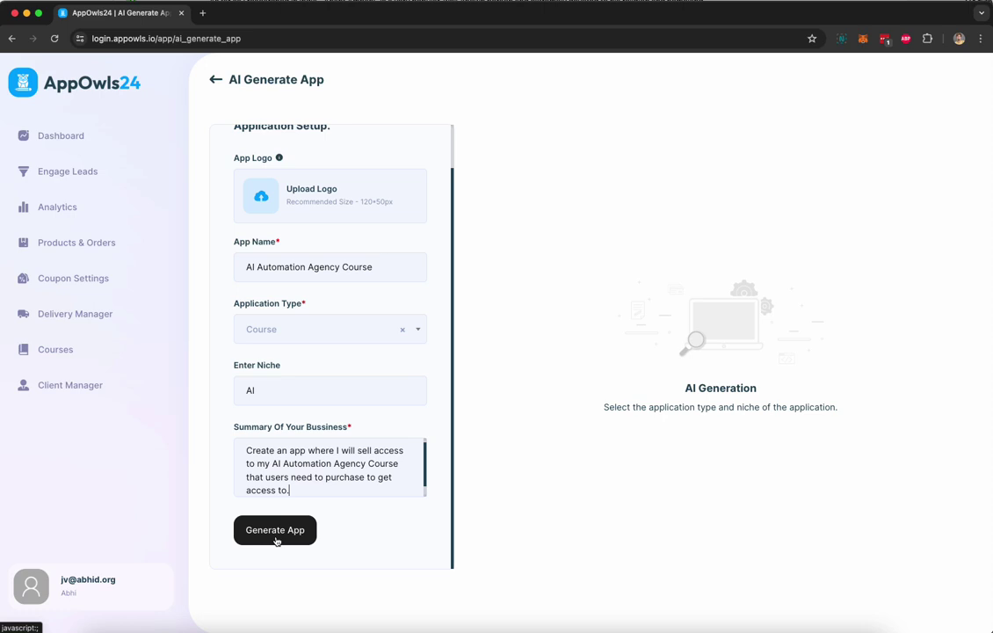
left_click(275, 531)
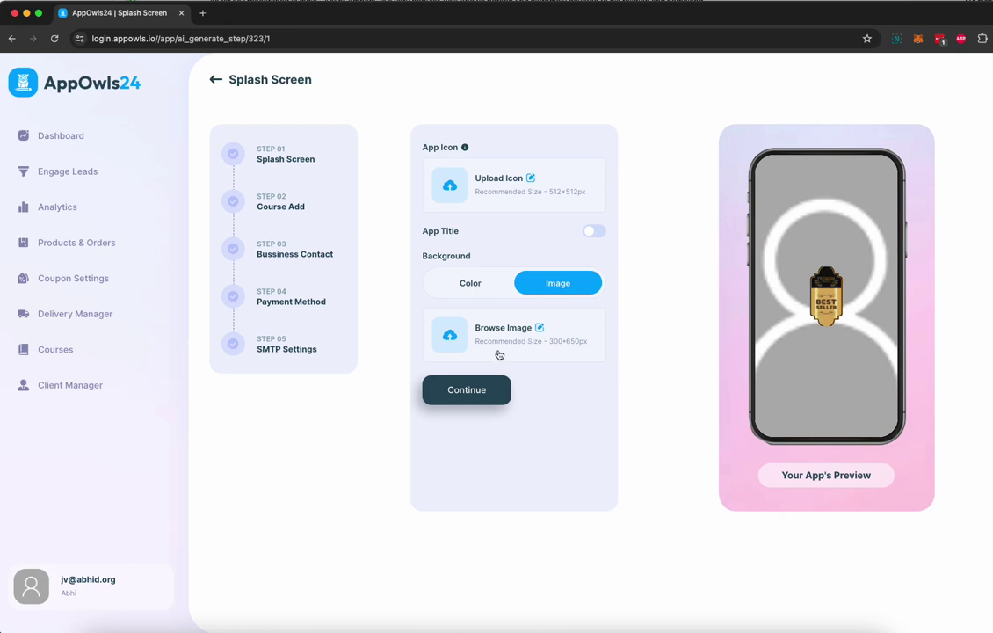
Set the splash screen background to a cropped stock image of two small robots at a laptop, and continue to the course setup
left_click(486, 283)
left_click(548, 283)
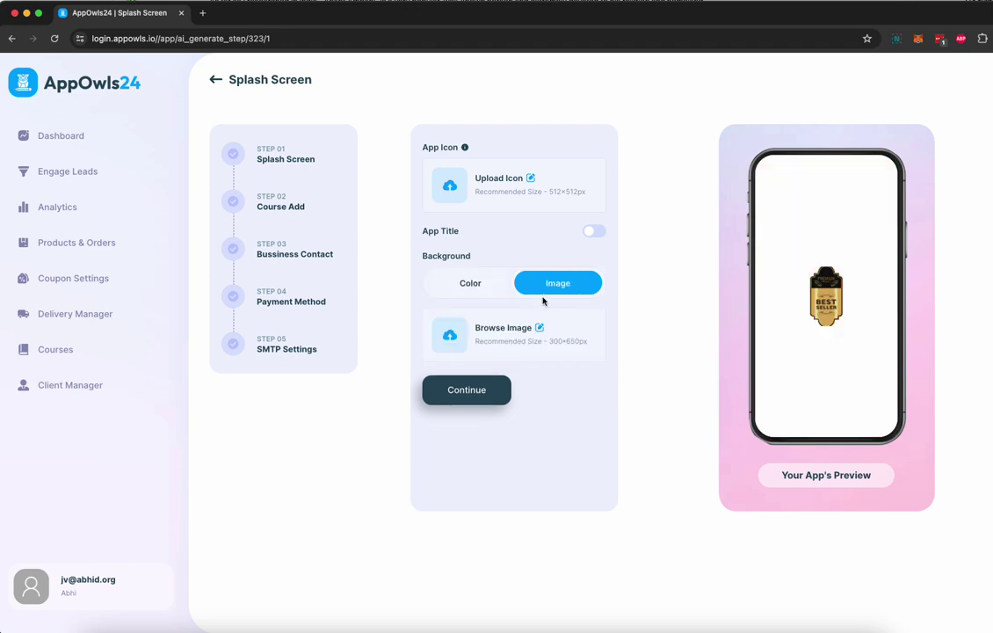
left_click(500, 338)
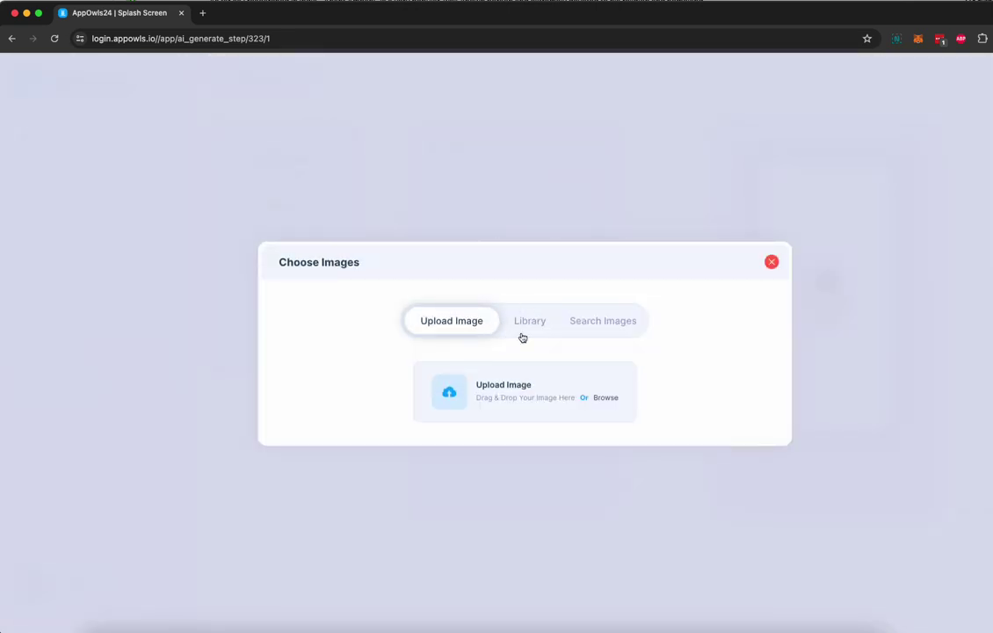
left_click(591, 327)
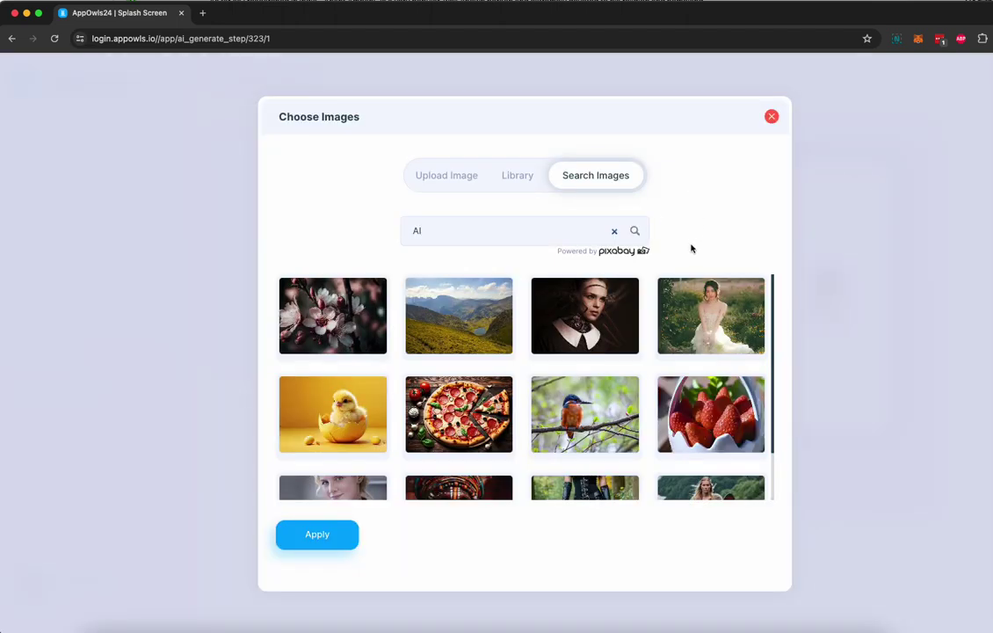
type("roboto")
key("Return")
left_click(303, 538)
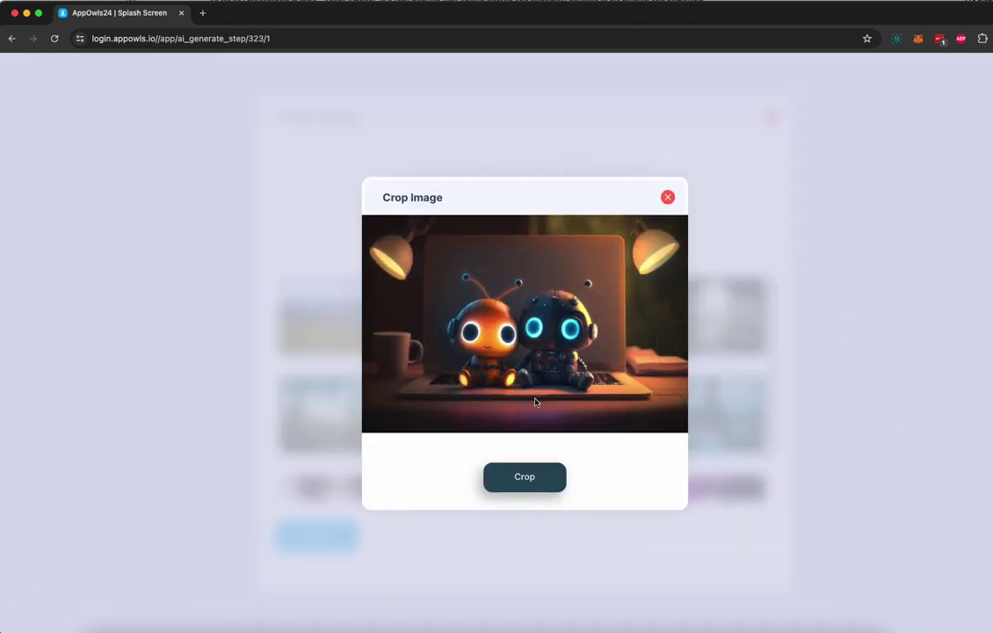
left_click(526, 515)
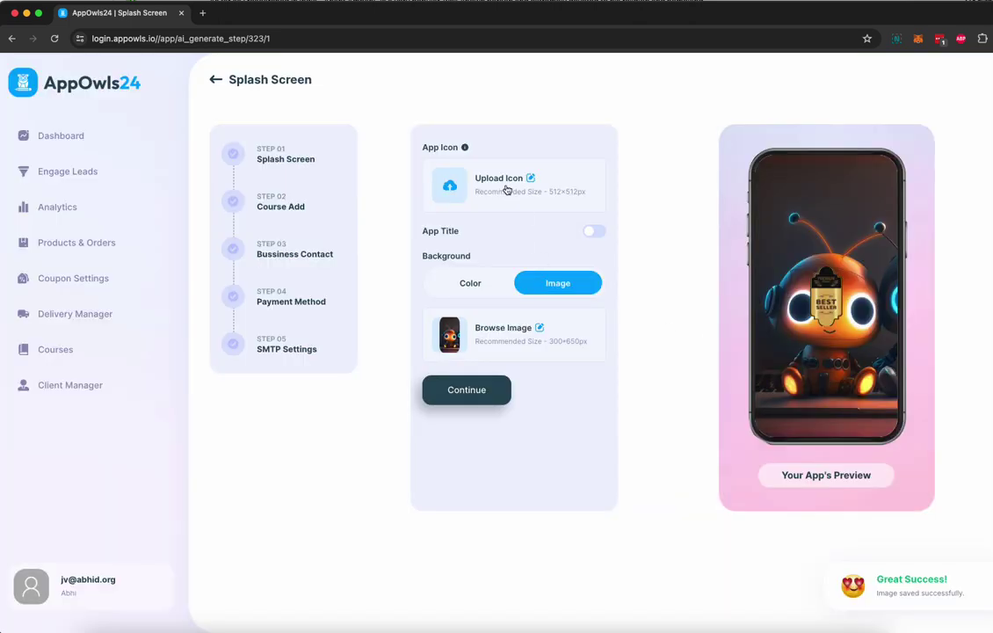
left_click(460, 390)
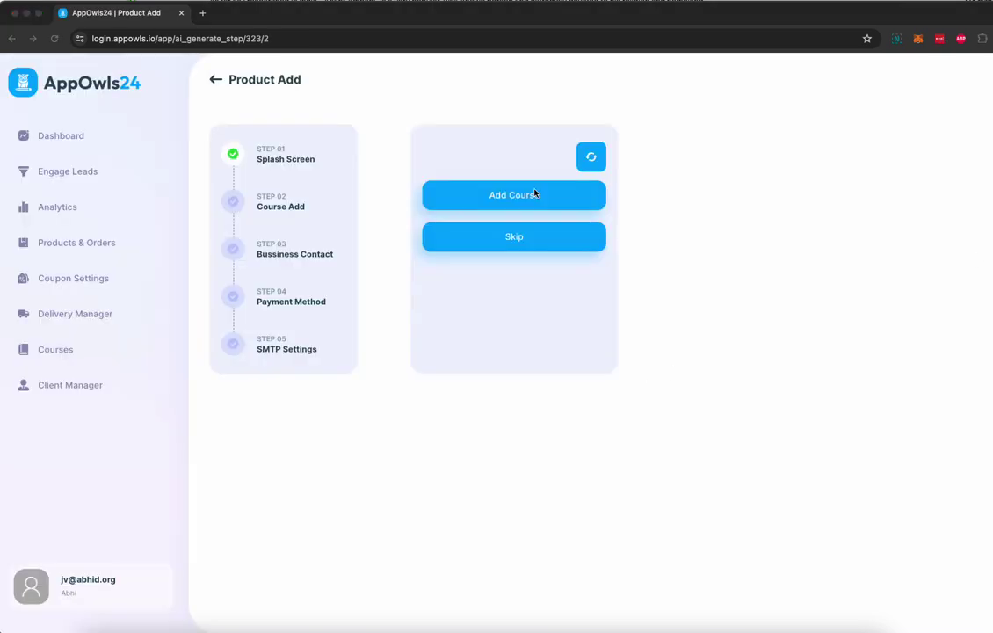
Add a course named "AI Automation Agency Course" with summary "AI Automation Agency Course summary" and description "AI Automation Agency Course description"
left_click(590, 158)
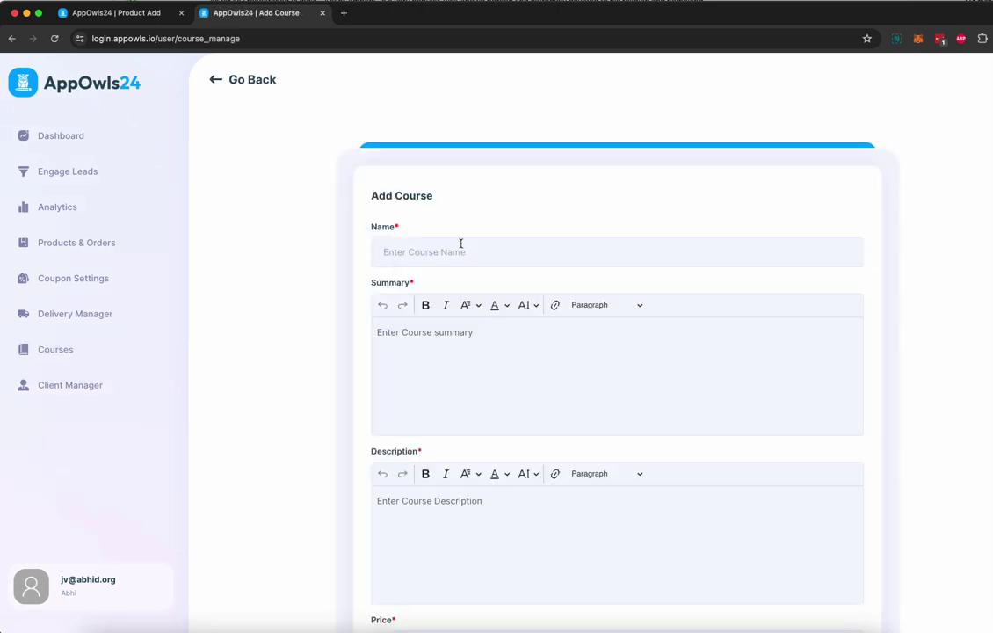
type("AI Automation Agency Course")
key("Tab")
type("AI Automation Agency Course summary")
key("Tab")
type("AI Automation Agency Course description")
Set the course price to 497, mark it as featured, and save the course
scroll(484, 519, "down", 2)
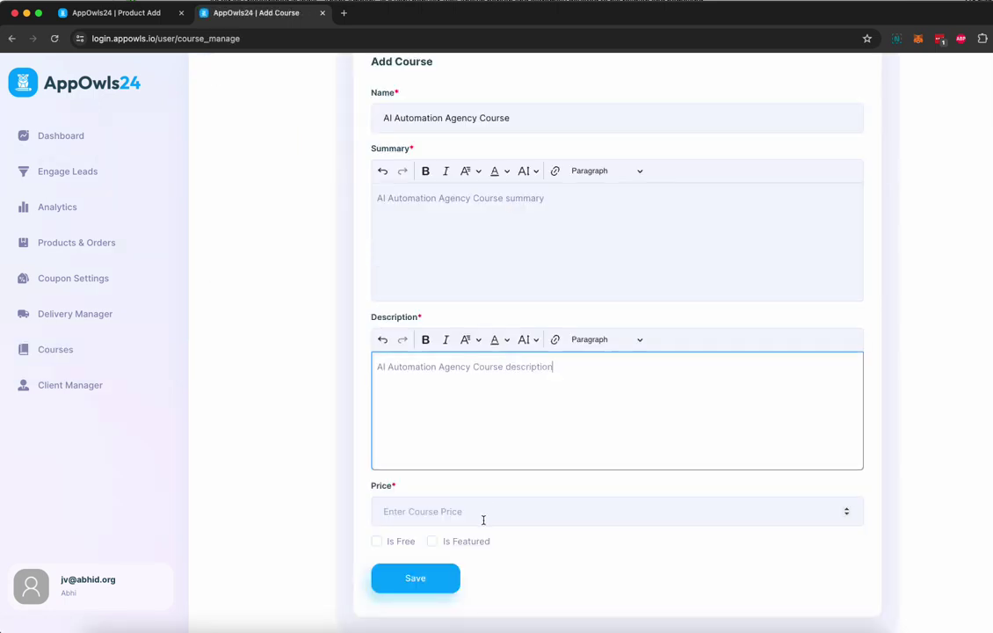
left_click(483, 520)
type("497")
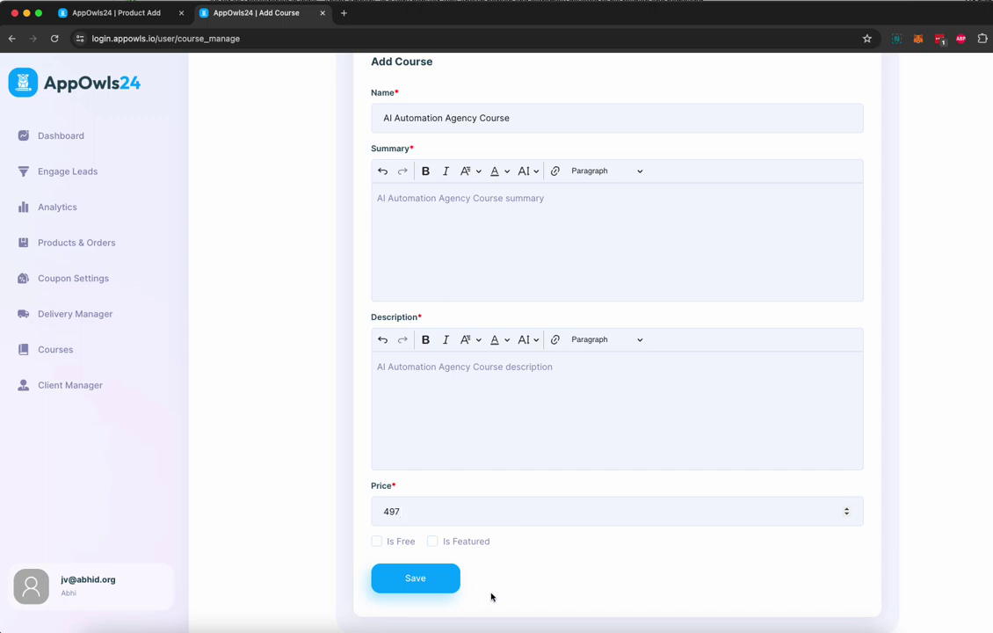
left_click(432, 541)
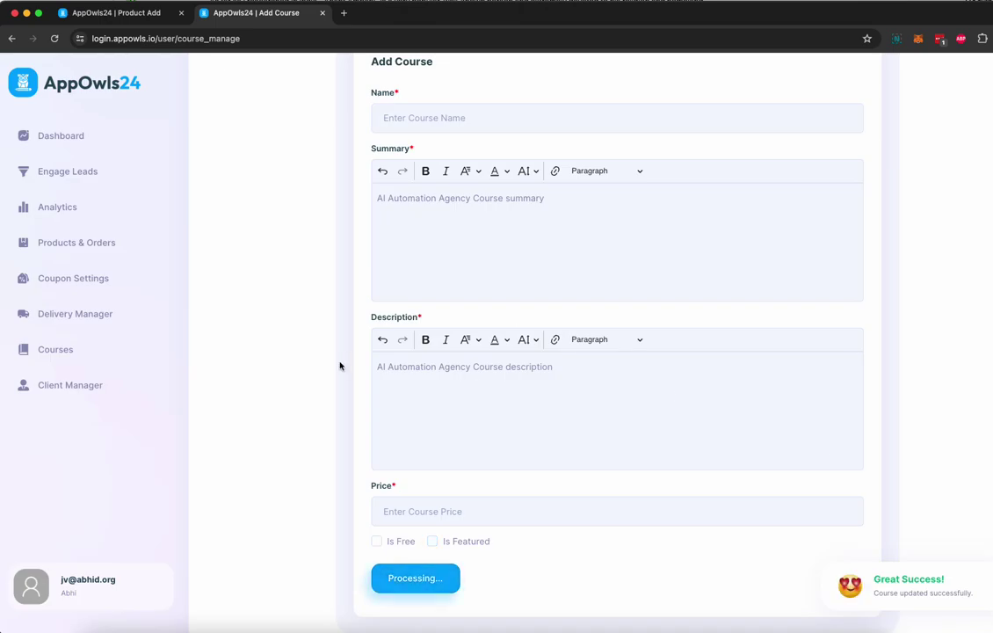
Add a course module titled "Introduction" with order 1 to the new course
left_click(768, 220)
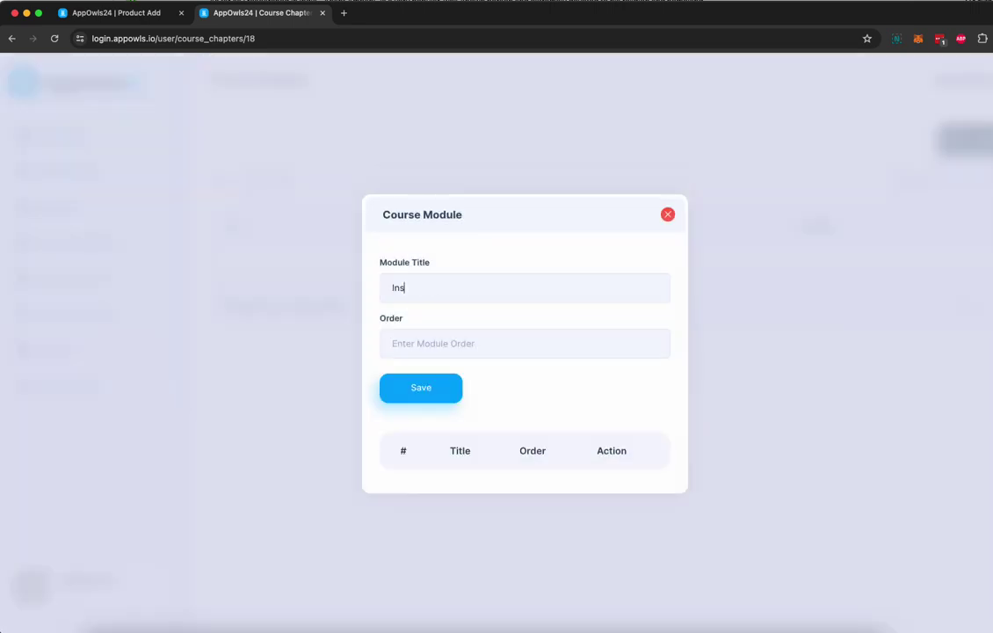
type("tro")
key("BackSpace")
key("BackSpace")
key("BackSpace")
key("BackSpace")
type("troduction")
left_click(651, 342)
type("1")
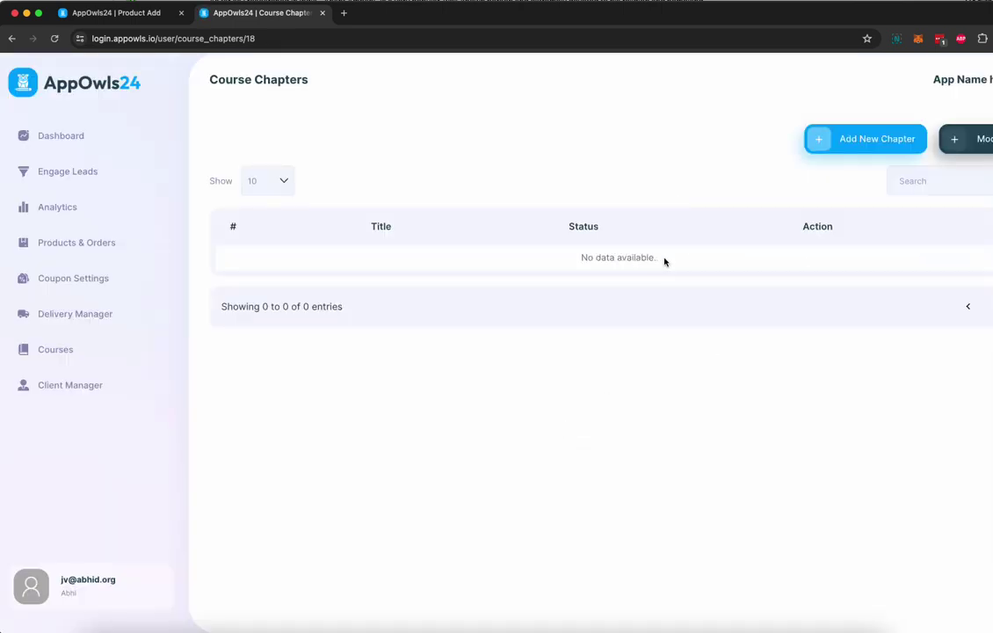
Add a new chapter titled "Intro" with a length of 15 minutes, assigned to the Introduction module
left_click(863, 143)
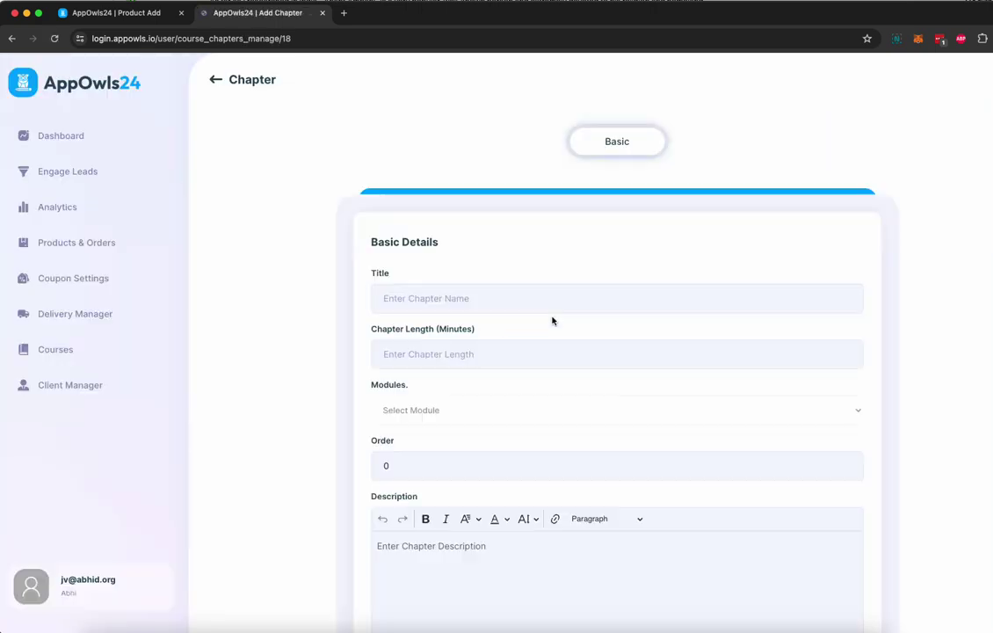
left_click(442, 300)
type("Intro")
key("Tab")
type("15")
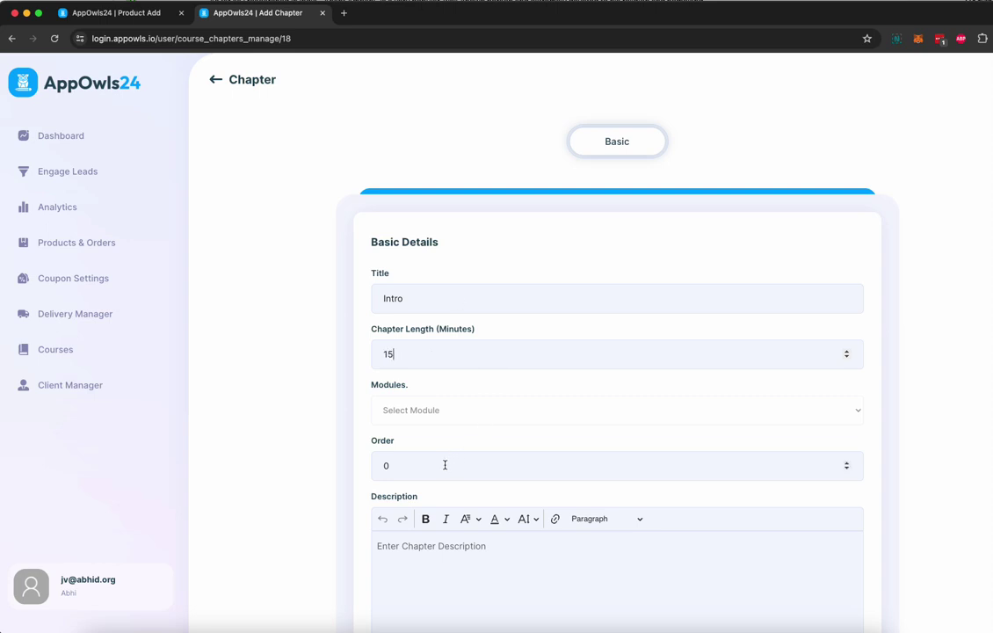
left_click(491, 420)
left_click(490, 433)
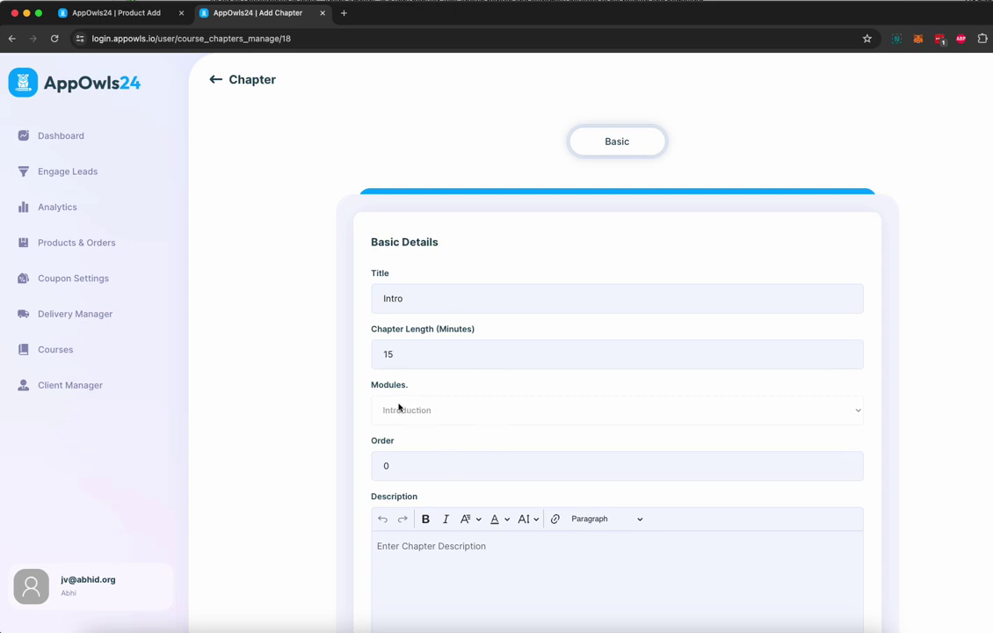
Set the chapter's order to 1 and its description to "Intro", and save the chapter
left_click(849, 465)
scroll(642, 518, "down", 3)
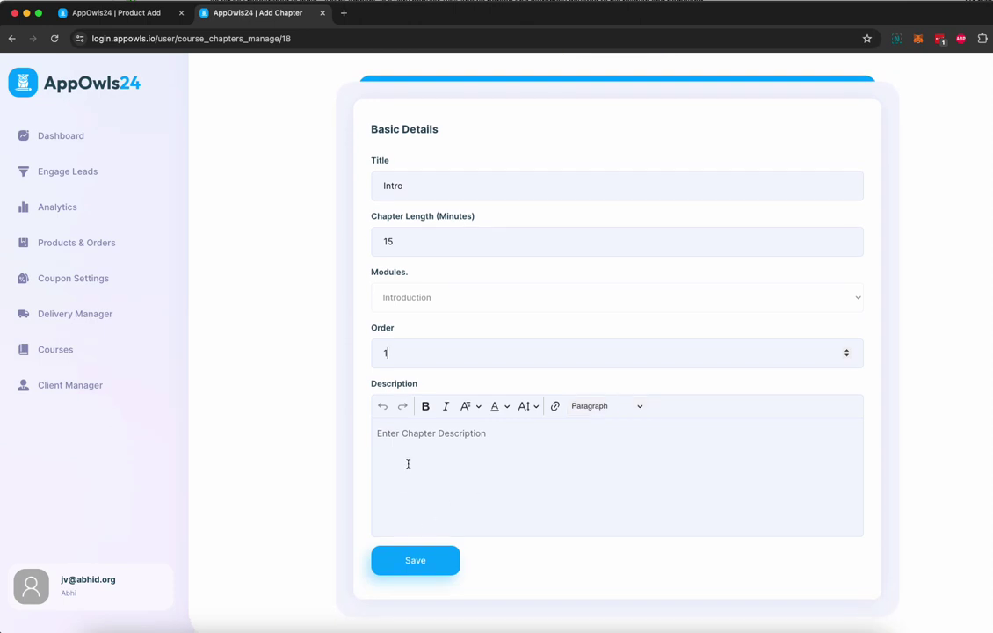
left_click(463, 471)
type("Intro")
left_click(415, 560)
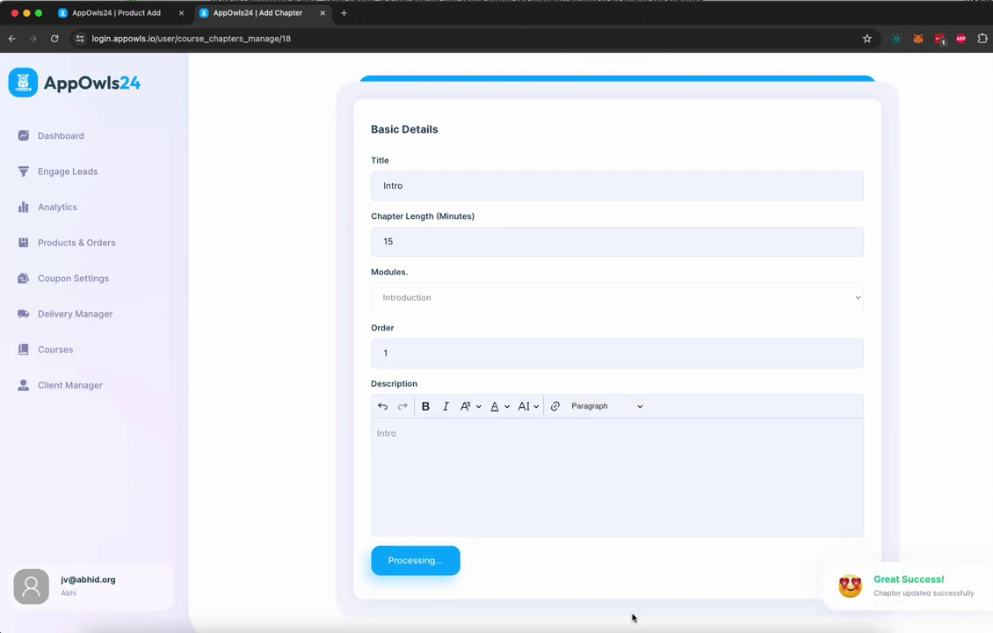
Examine the Intro chapter's video, audio and PDF settings and its StraightAway, Drip Feed and Lock With Action access options, and return to the chapter list
left_click(580, 147)
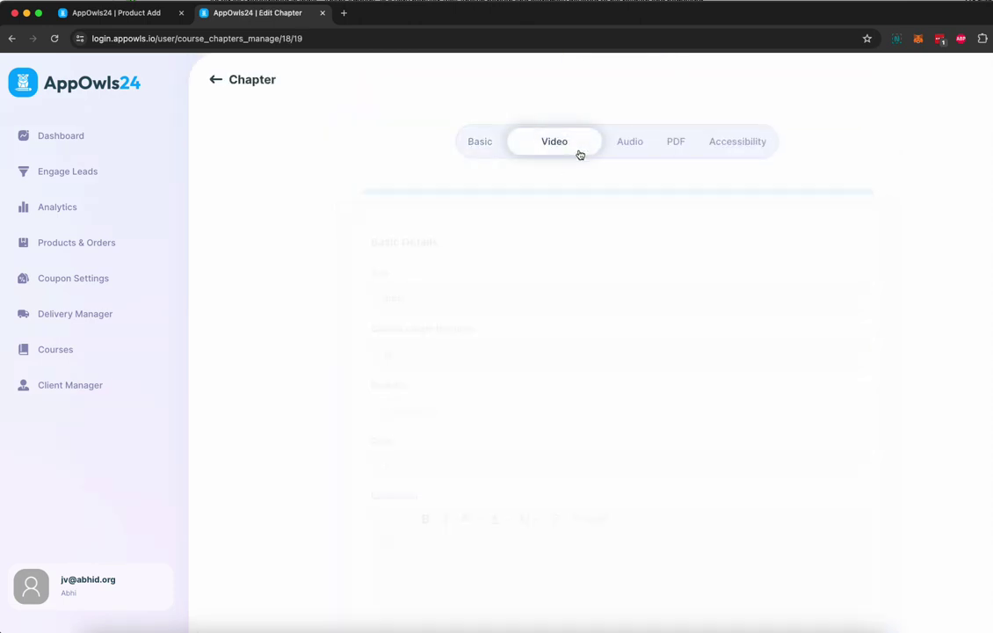
left_click(633, 146)
left_click(680, 149)
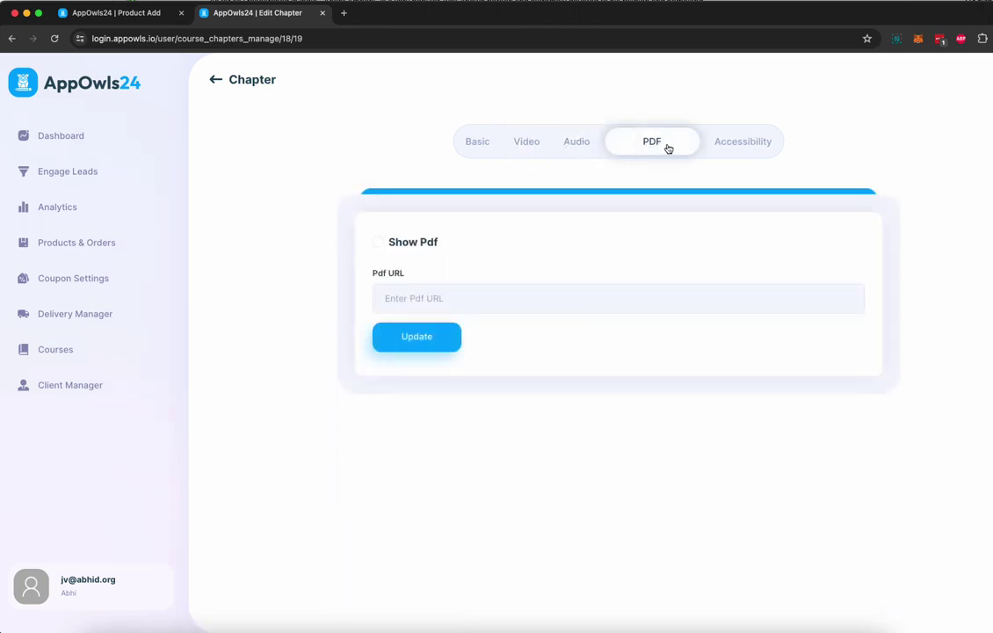
left_click(730, 150)
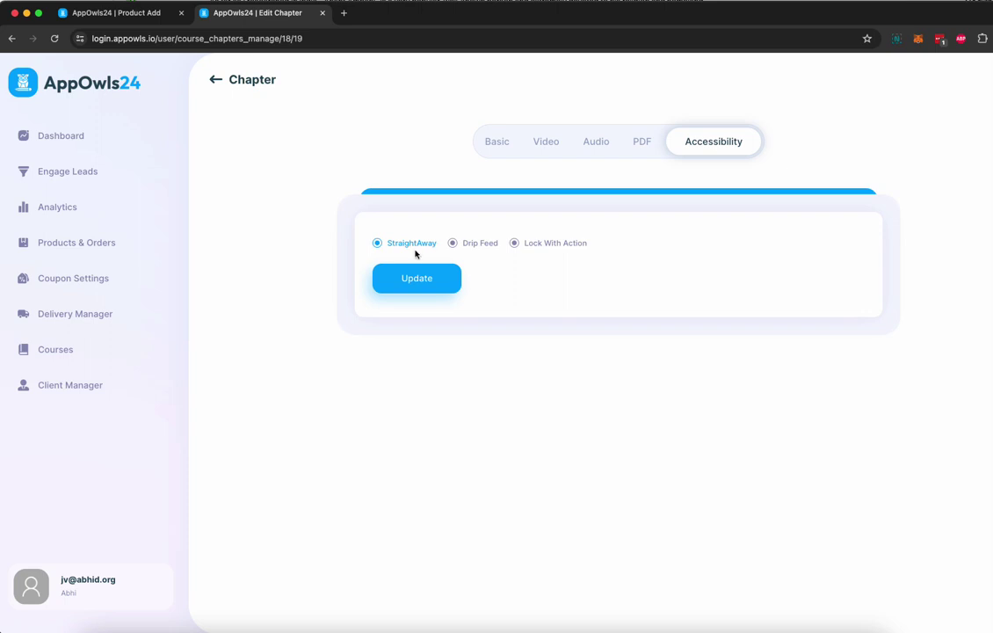
left_click(467, 244)
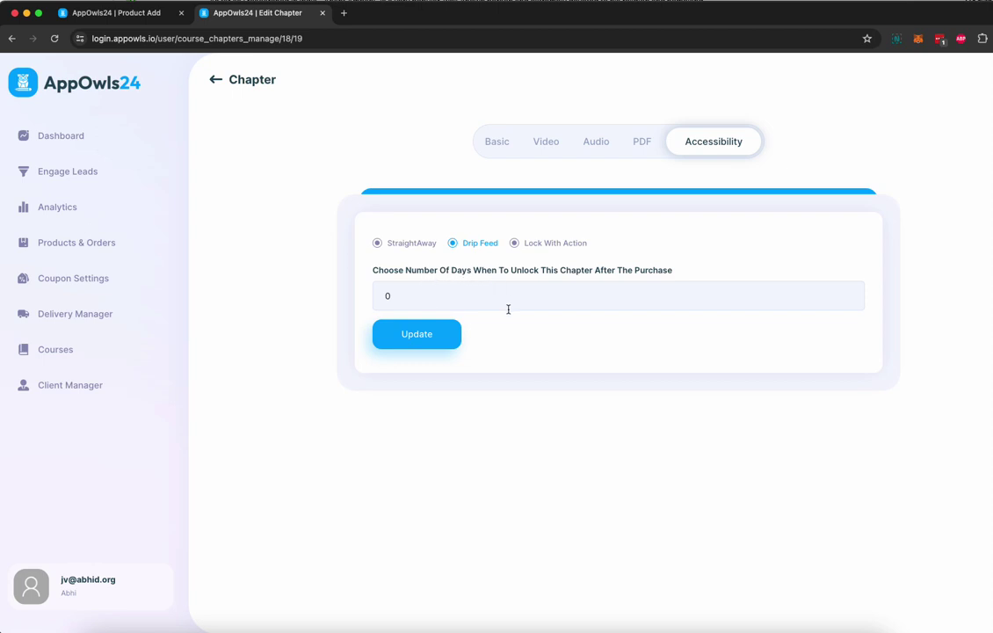
left_click(550, 242)
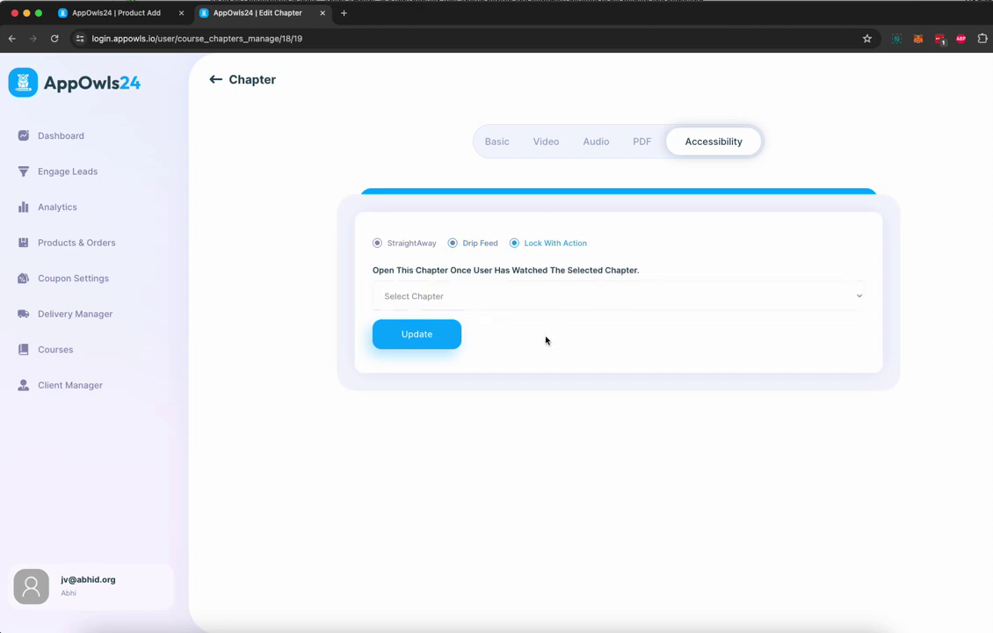
left_click(507, 303)
left_click(650, 369)
left_click(407, 244)
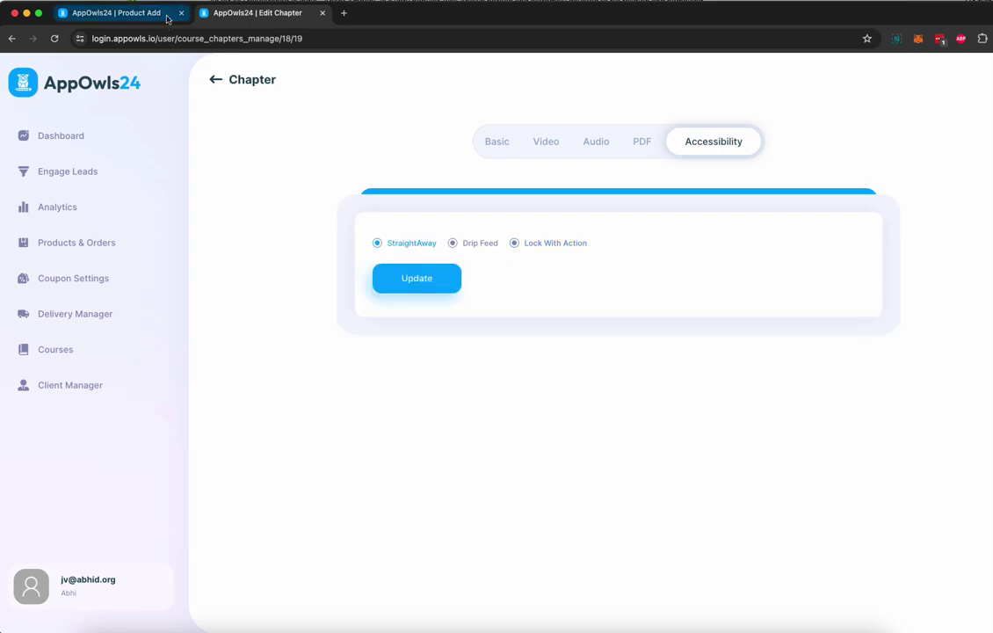
left_click(217, 82)
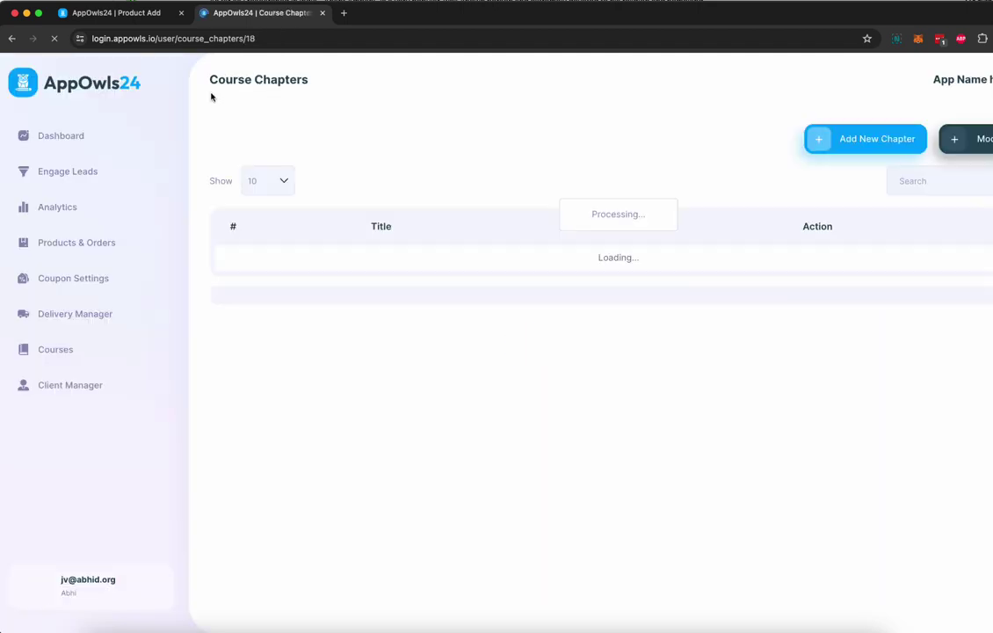
Return to the app setup's Course Add stage, set the course type to Featured, and save it
left_click(130, 21)
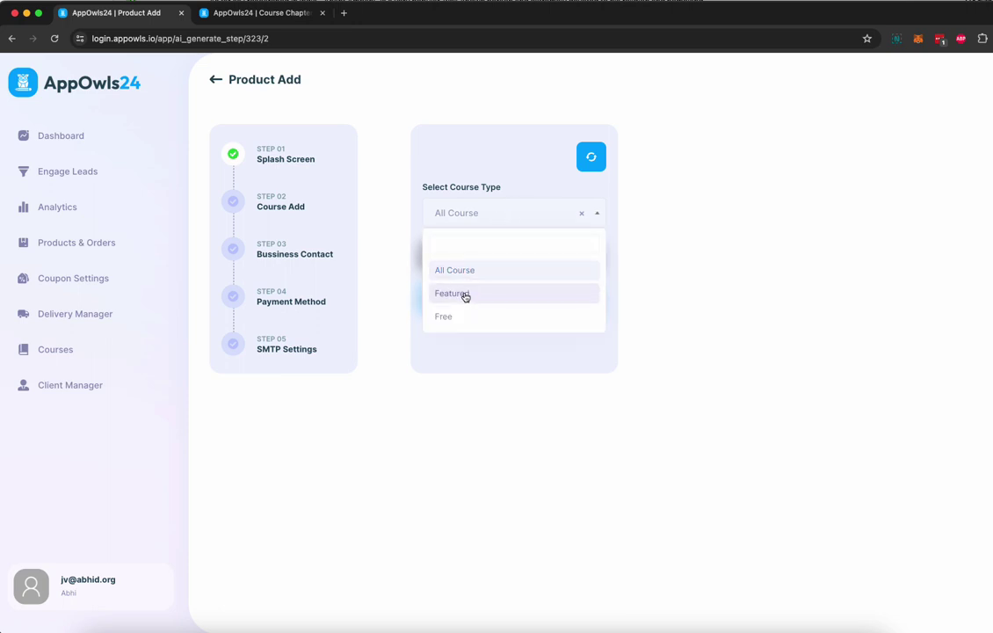
left_click(466, 294)
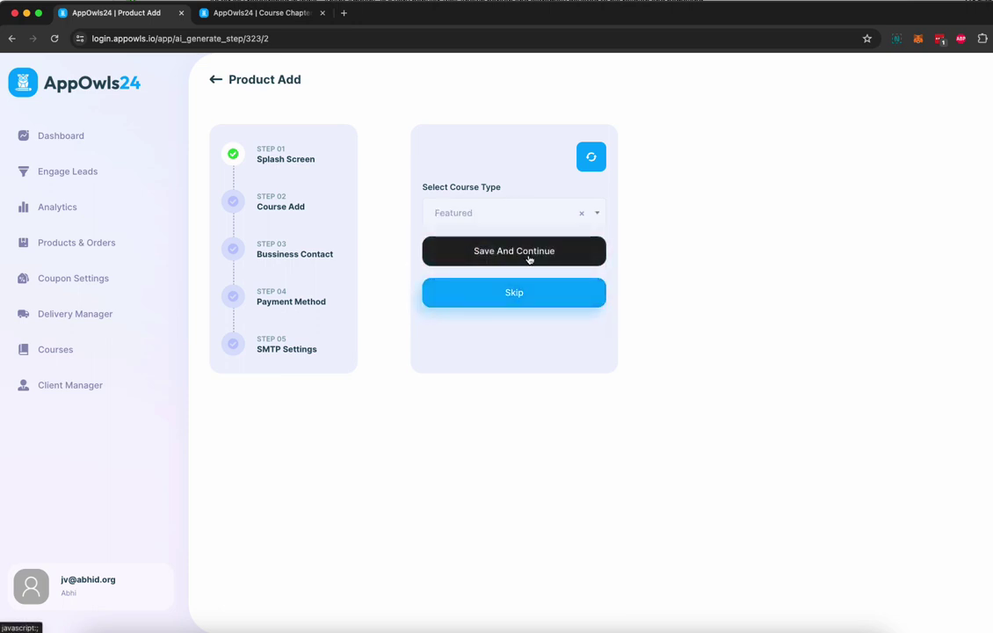
left_click(530, 257)
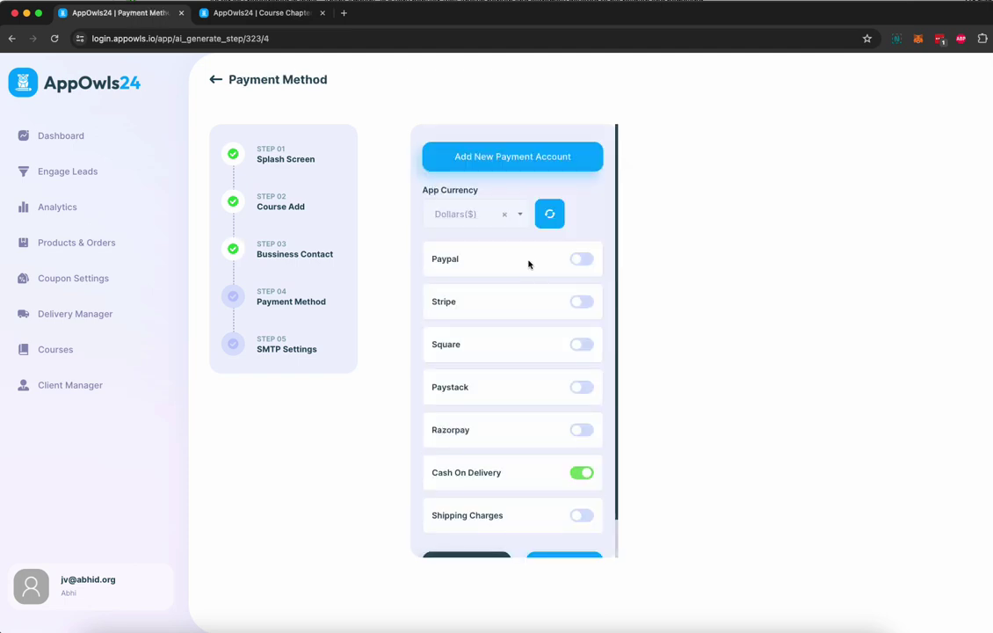
Examine the payment gateways and app currency choices, and try out the flat Shipping Charges option
scroll(528, 263, "down", 2)
scroll(523, 258, "up", 2)
left_click(506, 216)
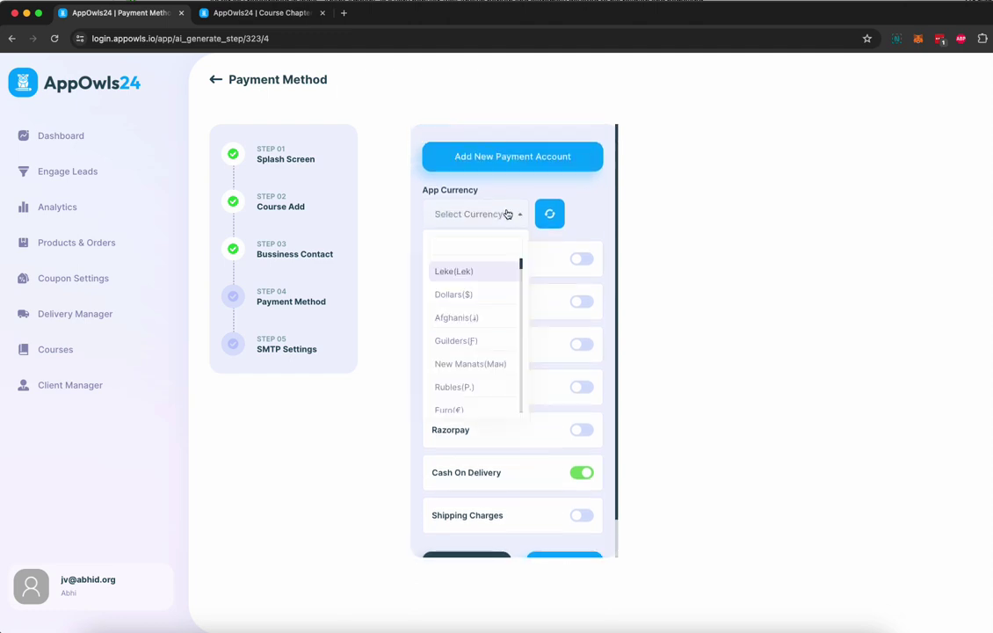
left_click(586, 227)
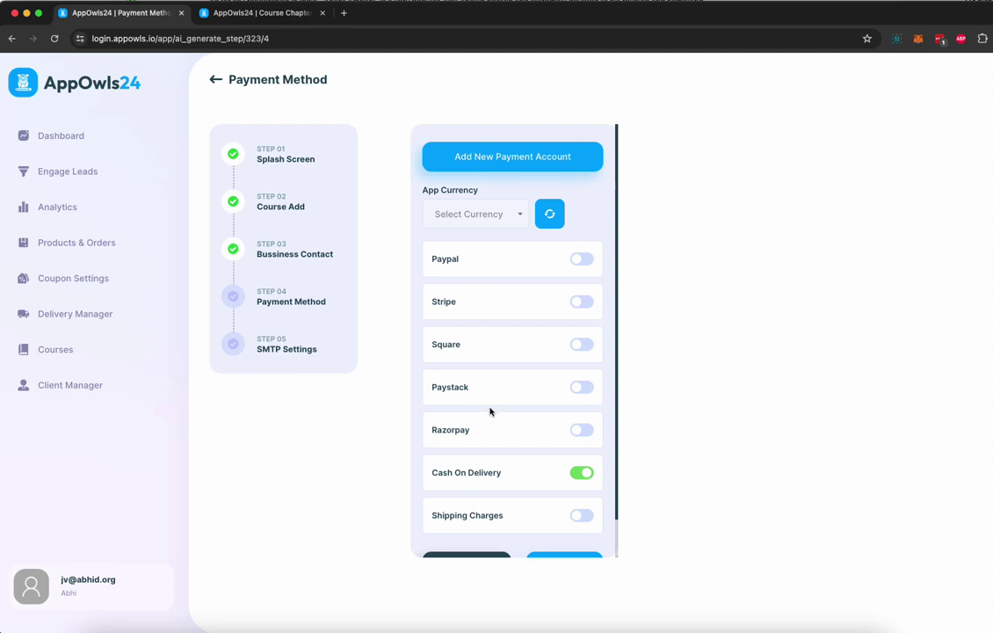
scroll(486, 407, "down", 2)
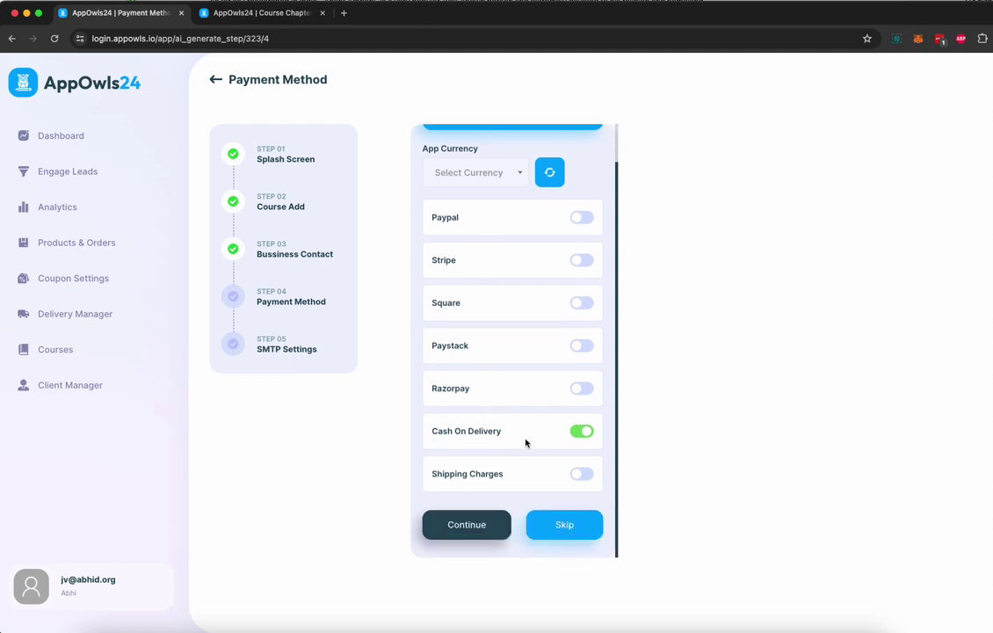
left_click(581, 475)
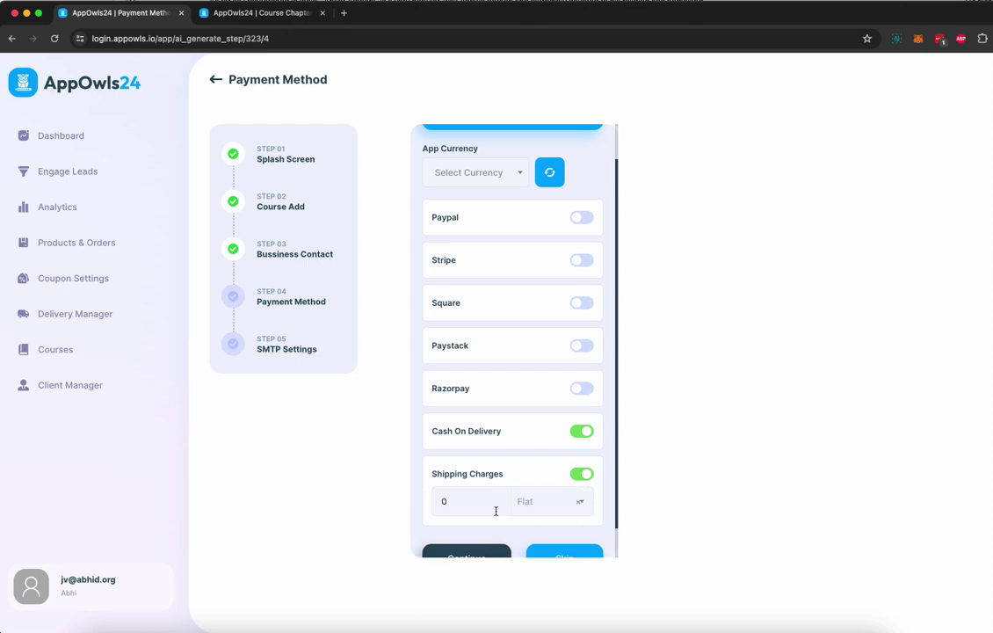
left_click(536, 503)
left_click(584, 473)
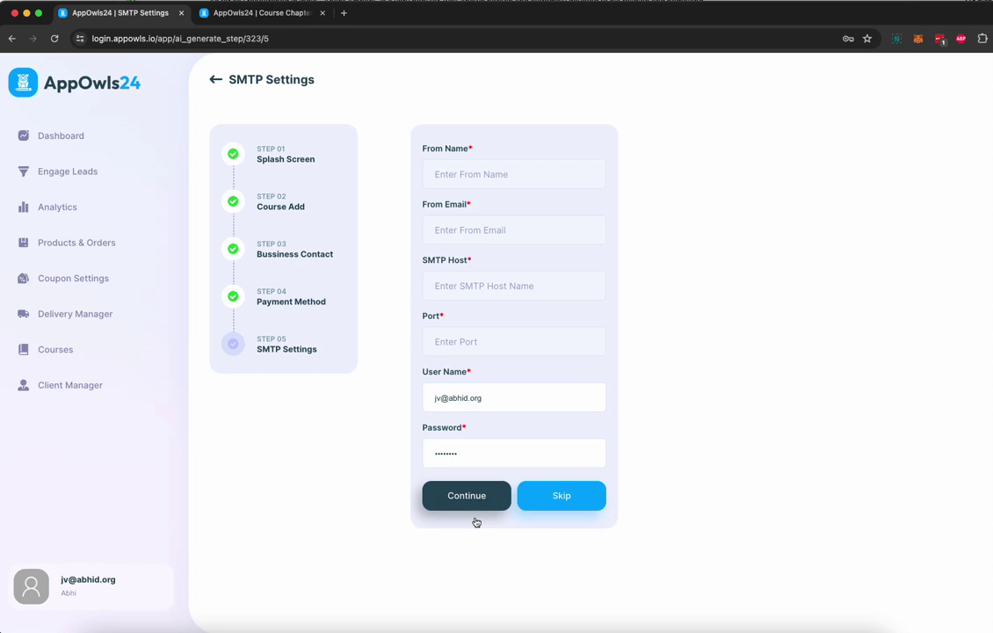
Skip the SMTP settings and open the AI Automation Agency Course app in the app editor
left_click(555, 497)
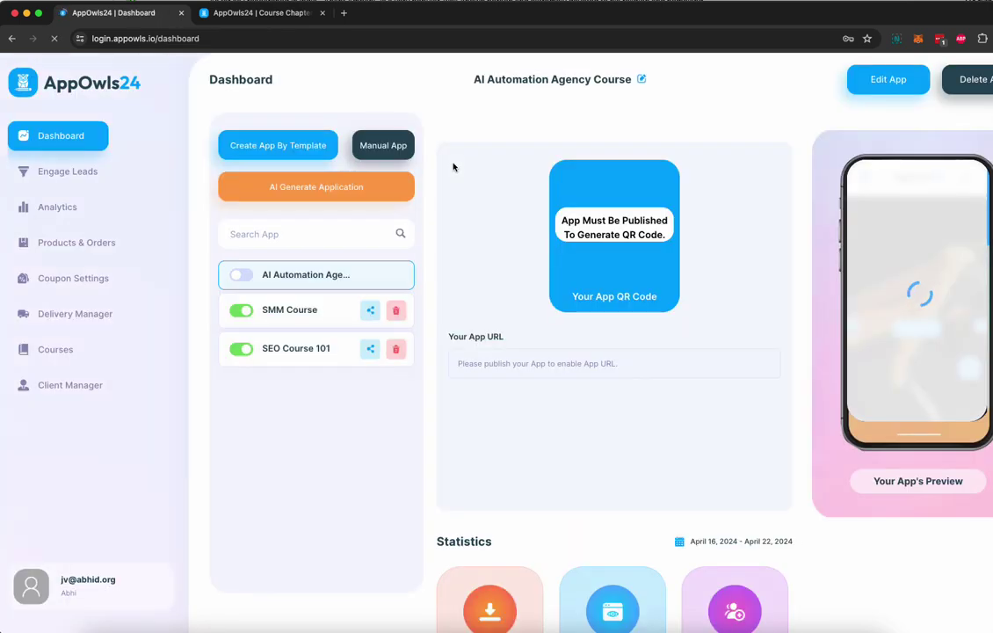
left_click(328, 276)
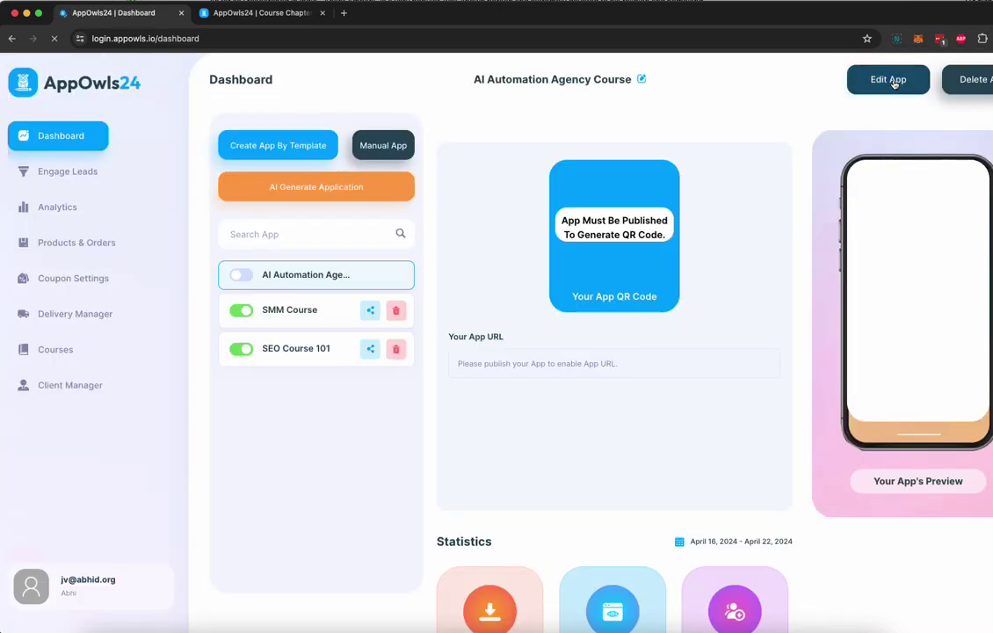
left_click(899, 74)
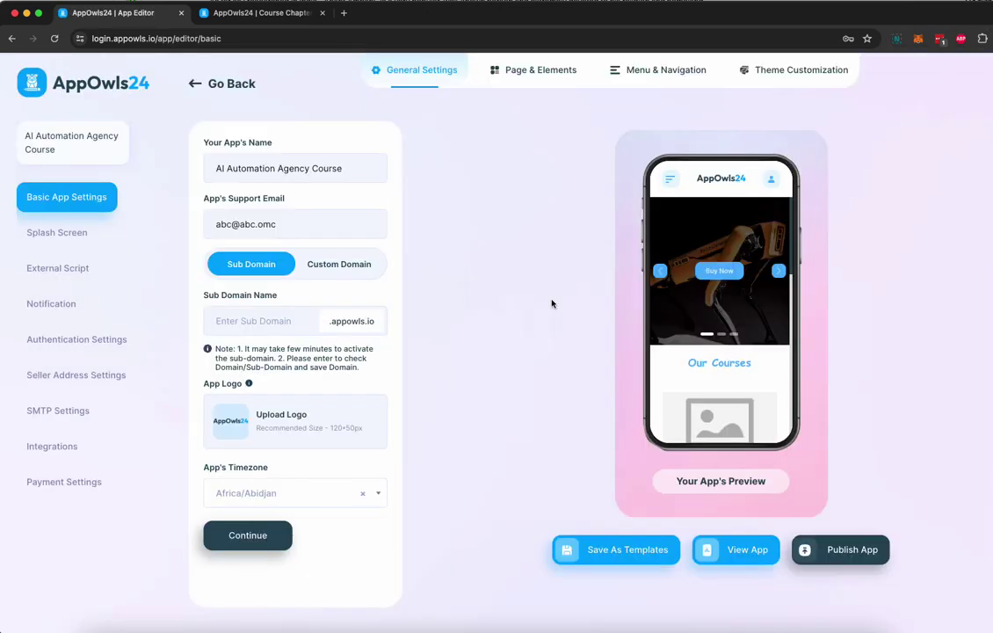
Examine the app's splash screen, external script, notification, authentication, seller address and SMTP settings
left_click(65, 237)
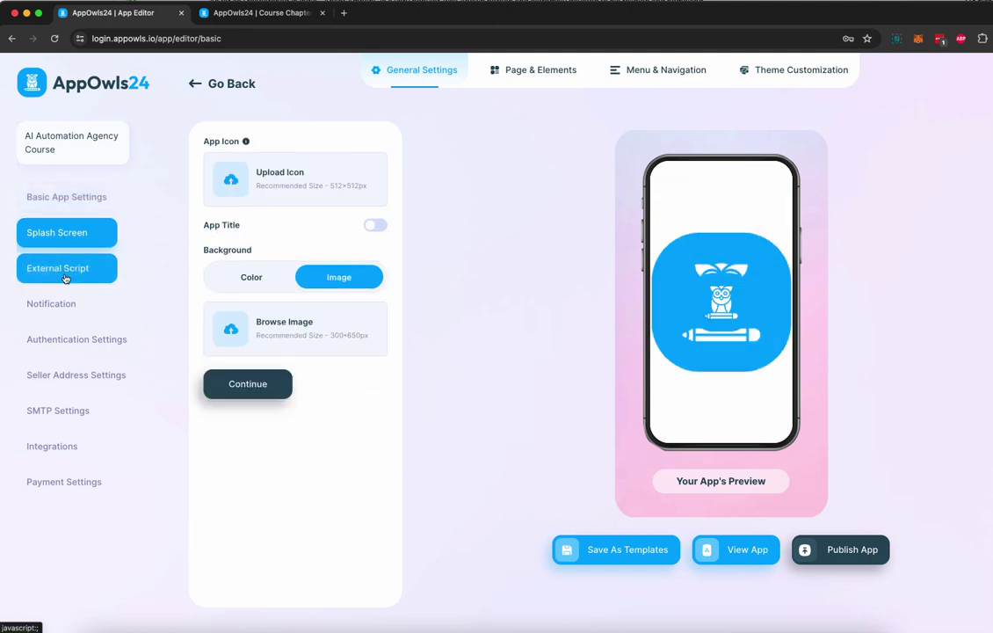
left_click(65, 275)
left_click(67, 302)
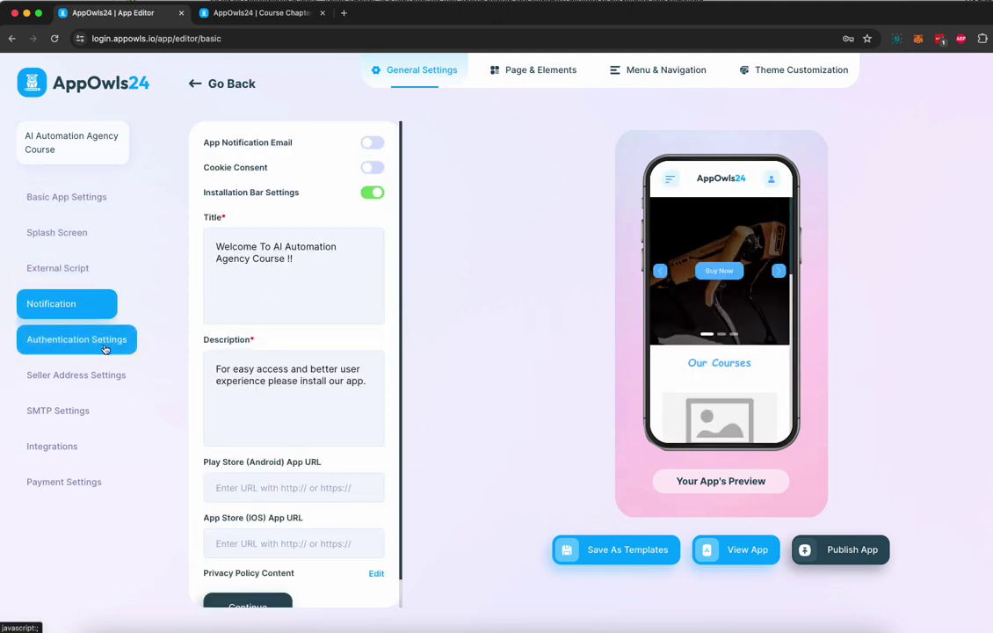
scroll(299, 268, "down", 1)
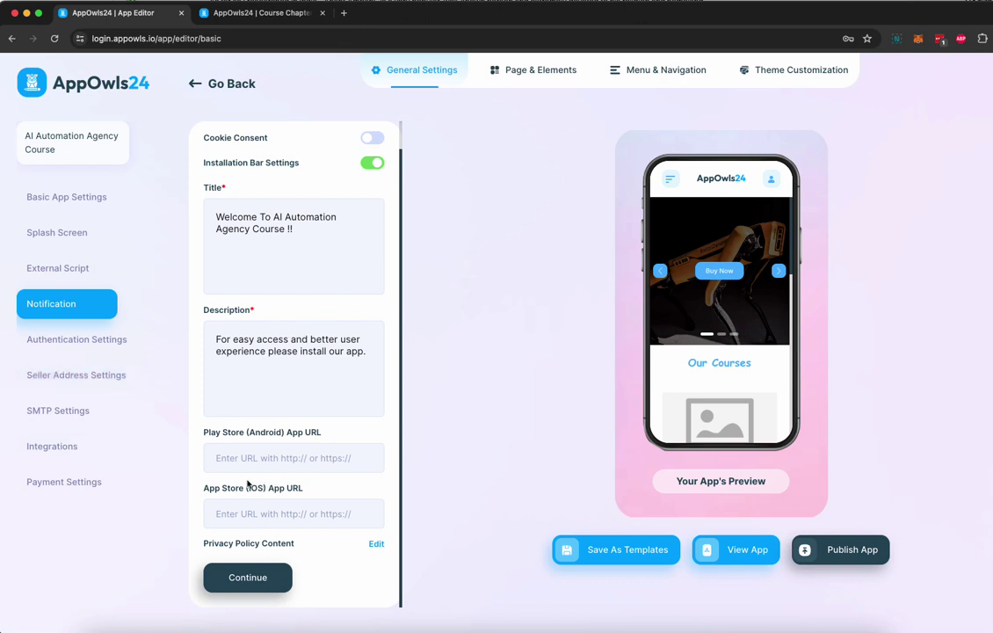
left_click(68, 343)
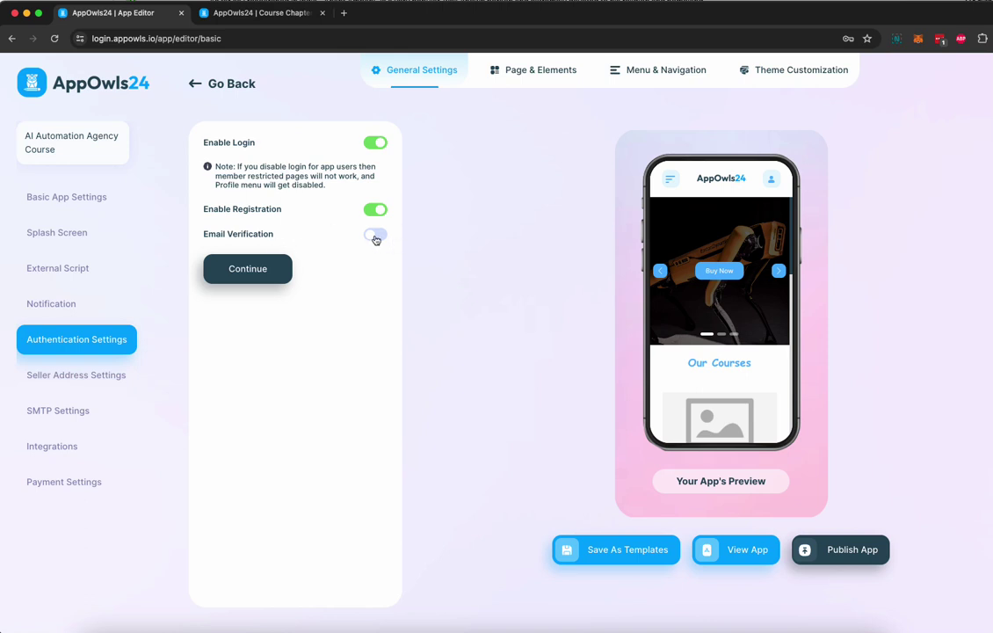
left_click(83, 377)
left_click(69, 419)
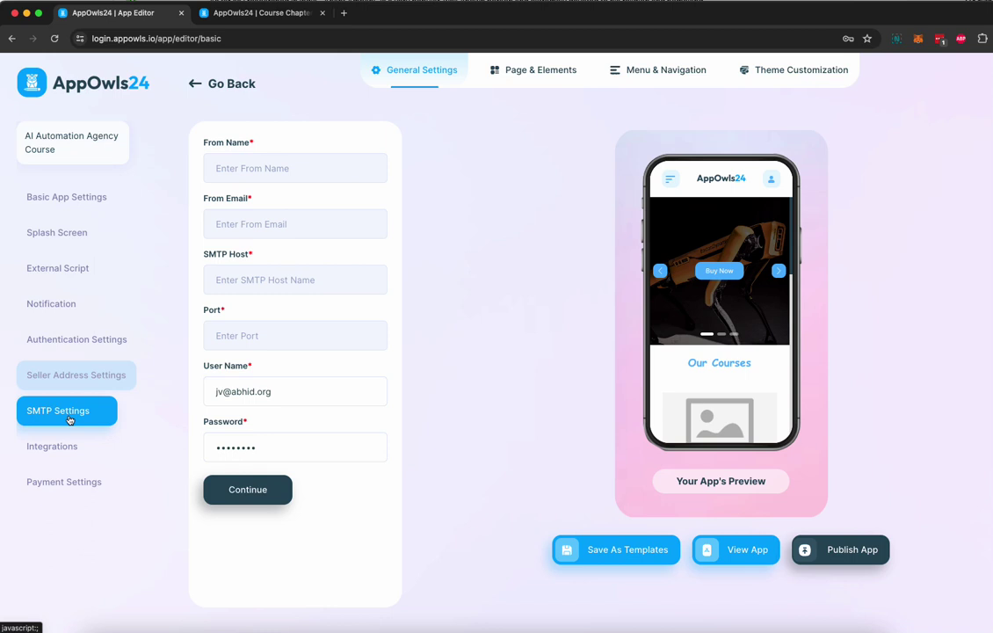
Examine the Autoresponders, SMS Settings and Google Analytics integrations, dismissing the password-saving prompt, and view the payment settings
left_click(74, 455)
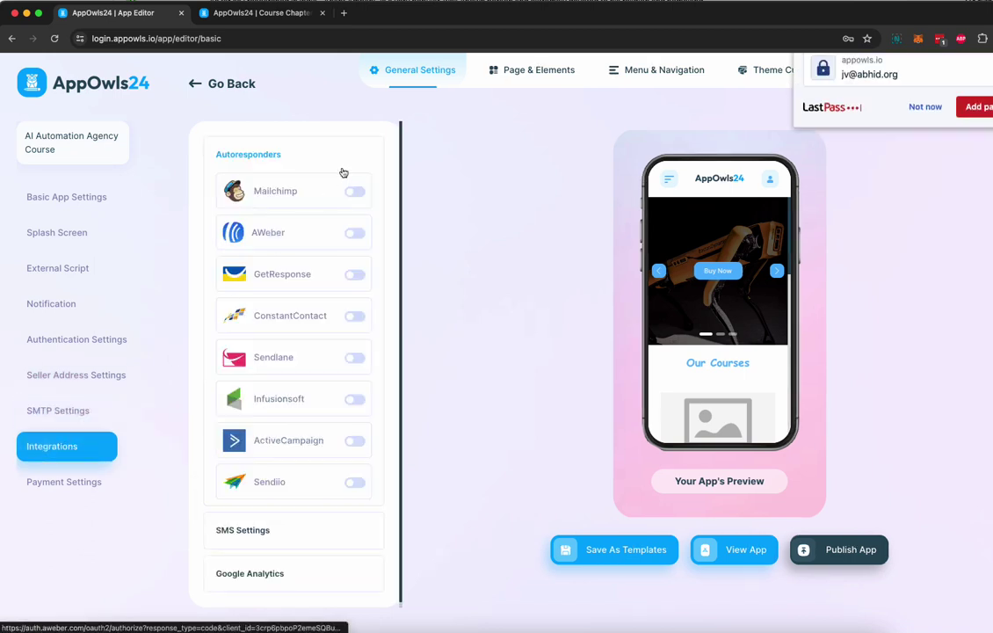
left_click(929, 156)
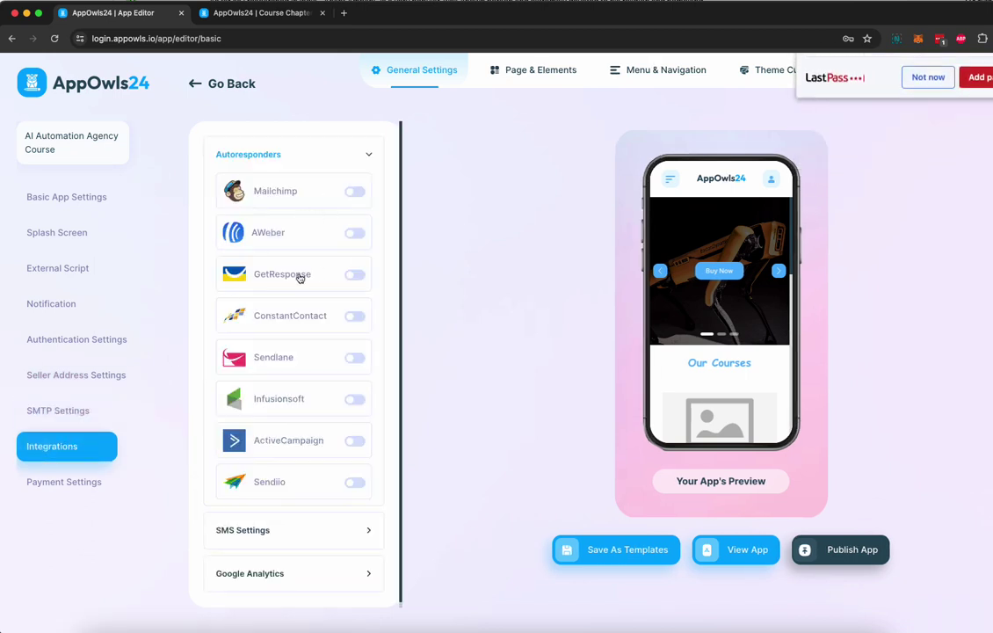
scroll(284, 429, "down", 1)
left_click(294, 525)
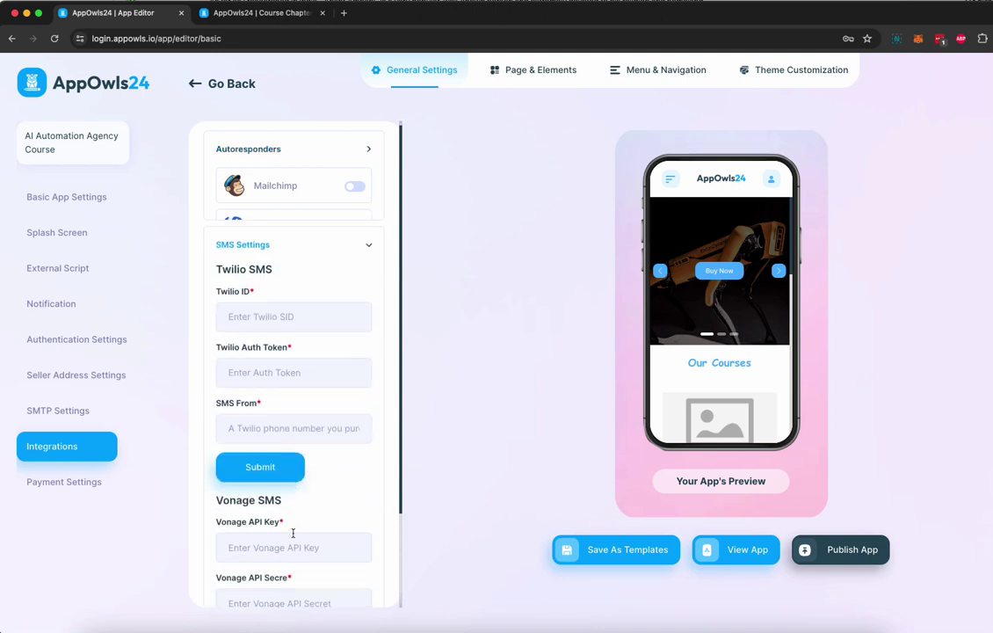
left_click(328, 220)
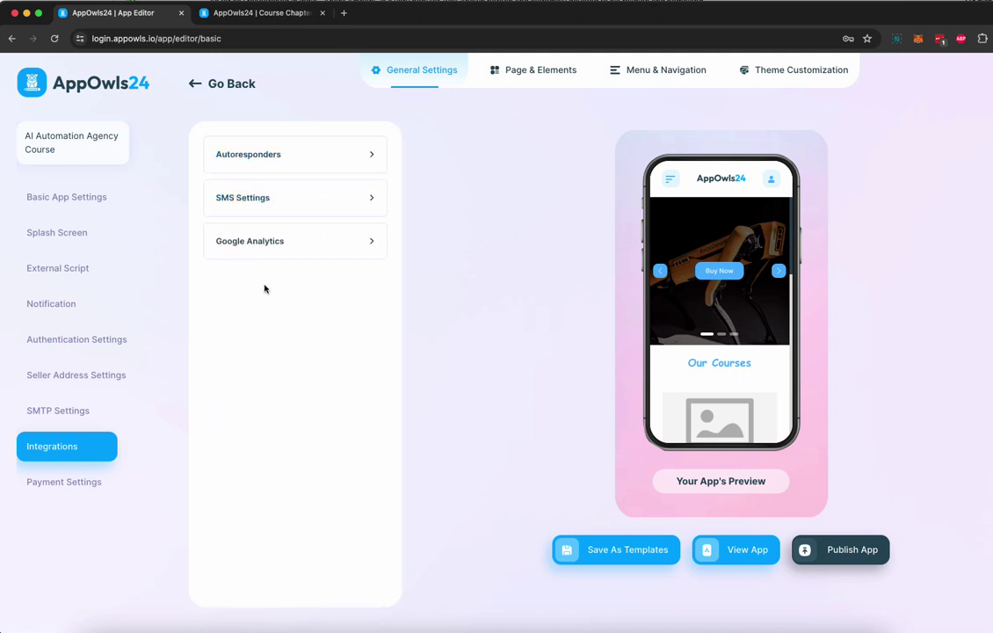
left_click(297, 255)
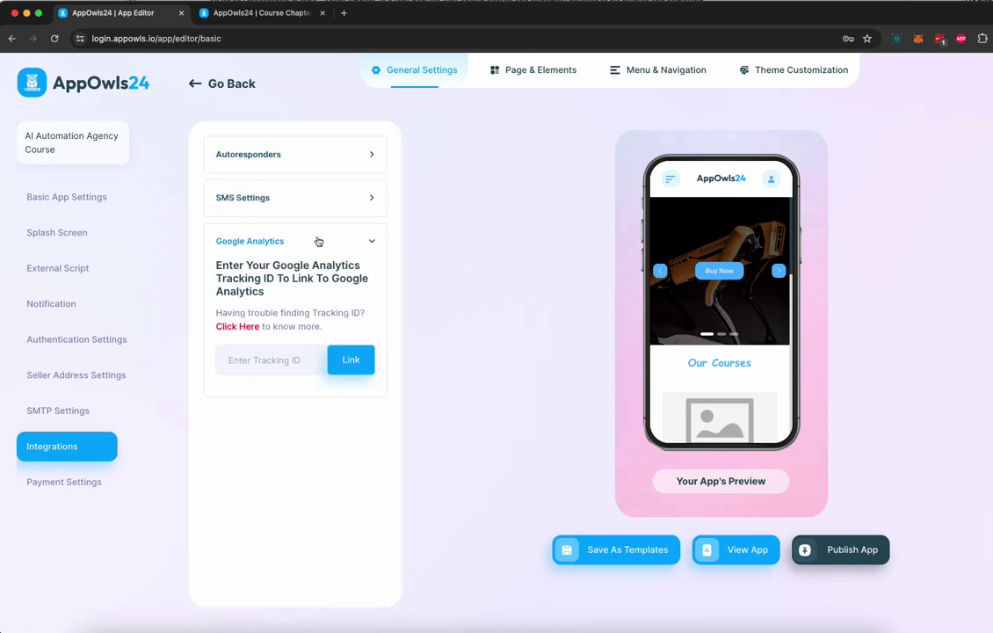
left_click(318, 239)
left_click(70, 481)
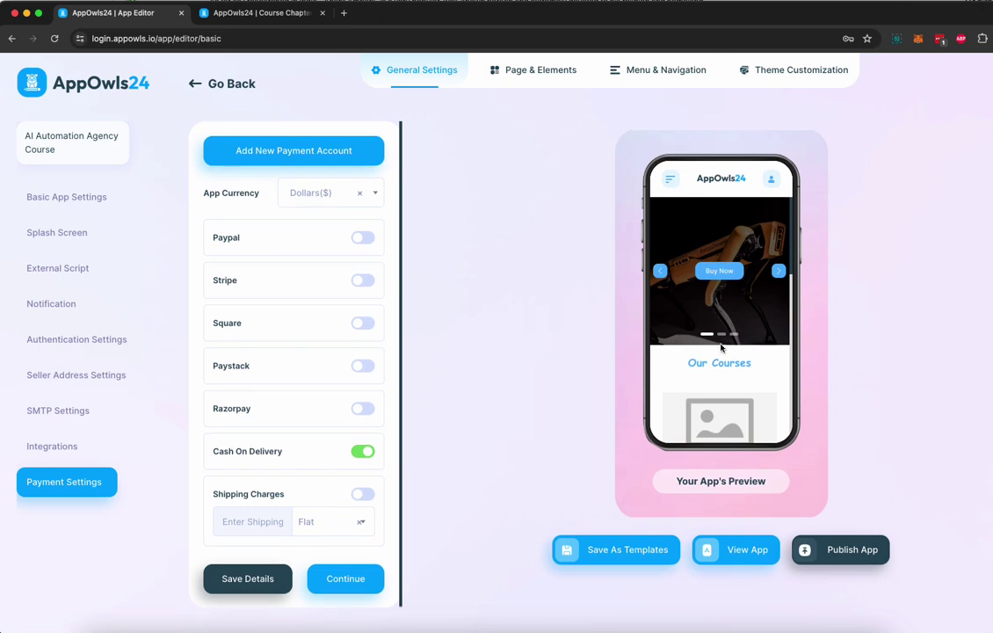
Examine the Courses page in the page editor and the list of elements that can be added to it
left_click(538, 73)
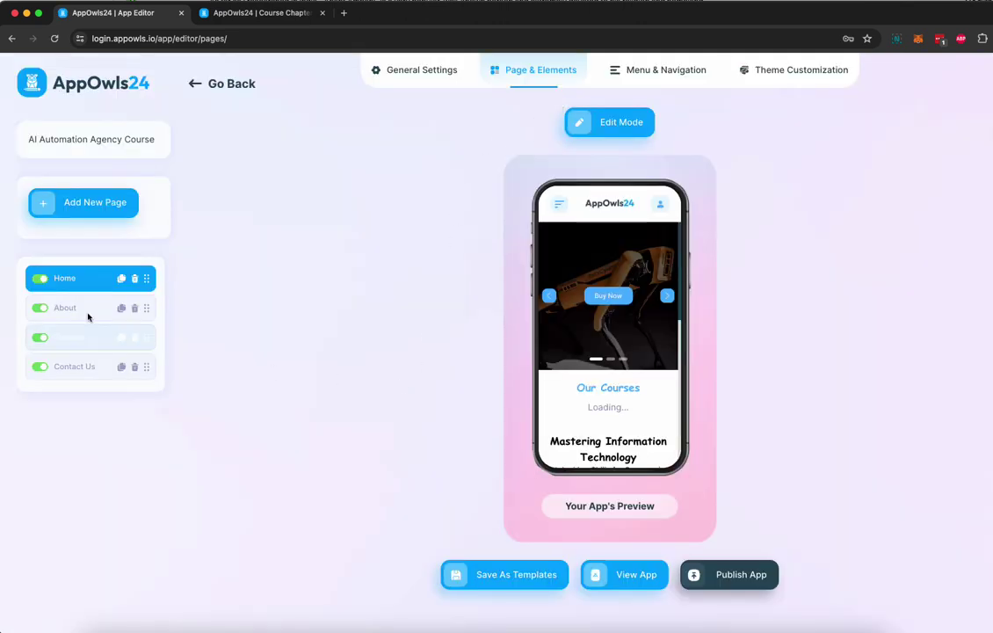
left_click_drag(75, 324, 81, 388)
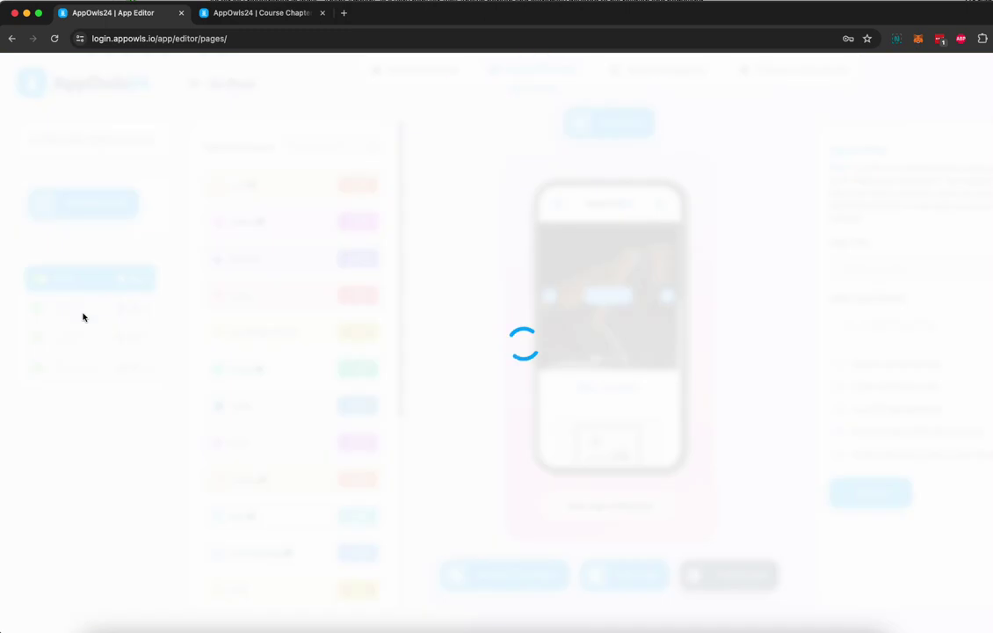
left_click(83, 343)
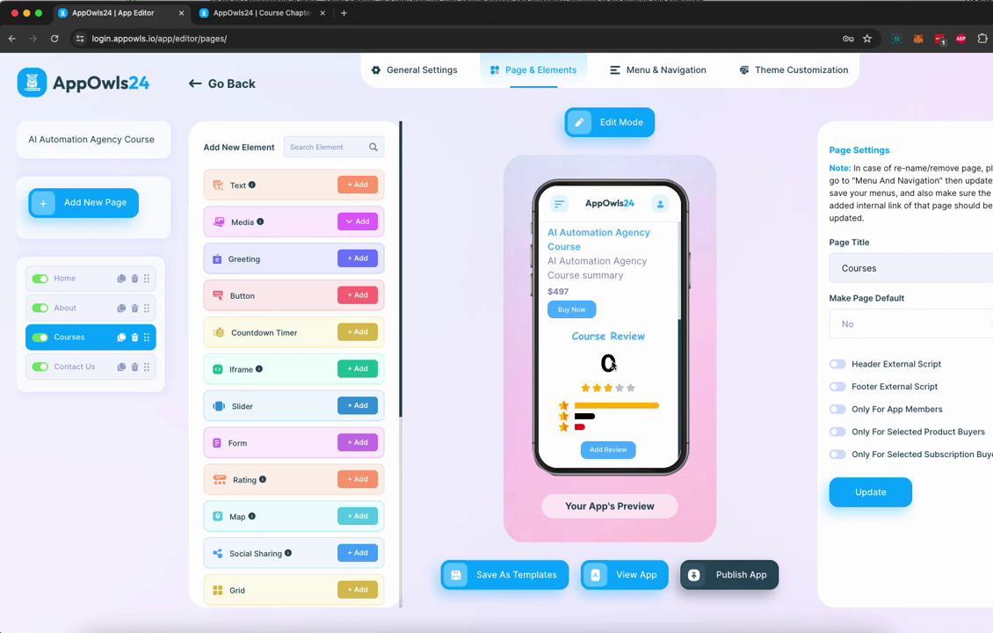
scroll(612, 364, "up", 4)
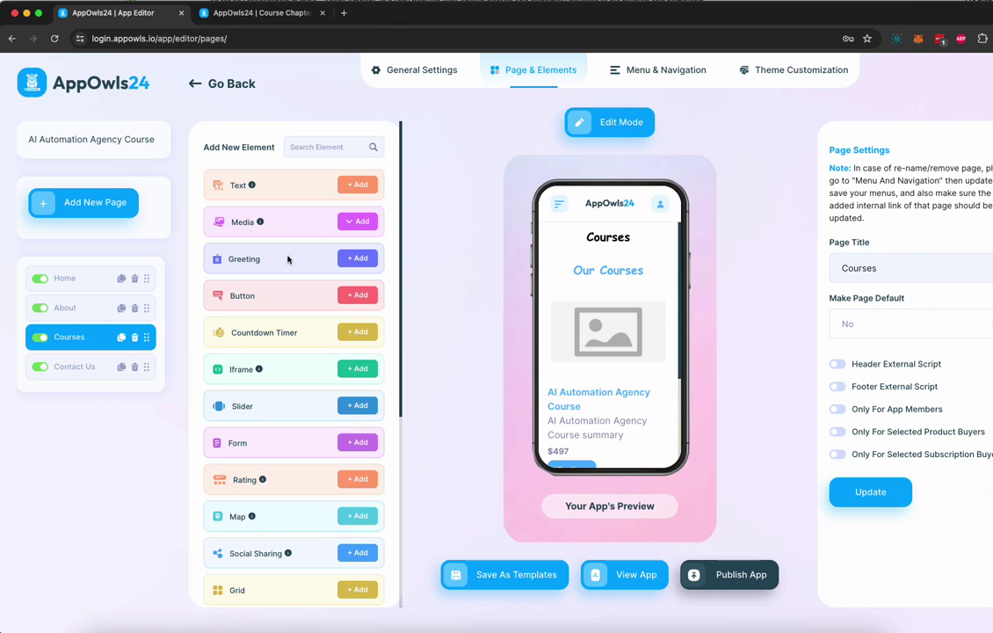
scroll(283, 300, "down", 3)
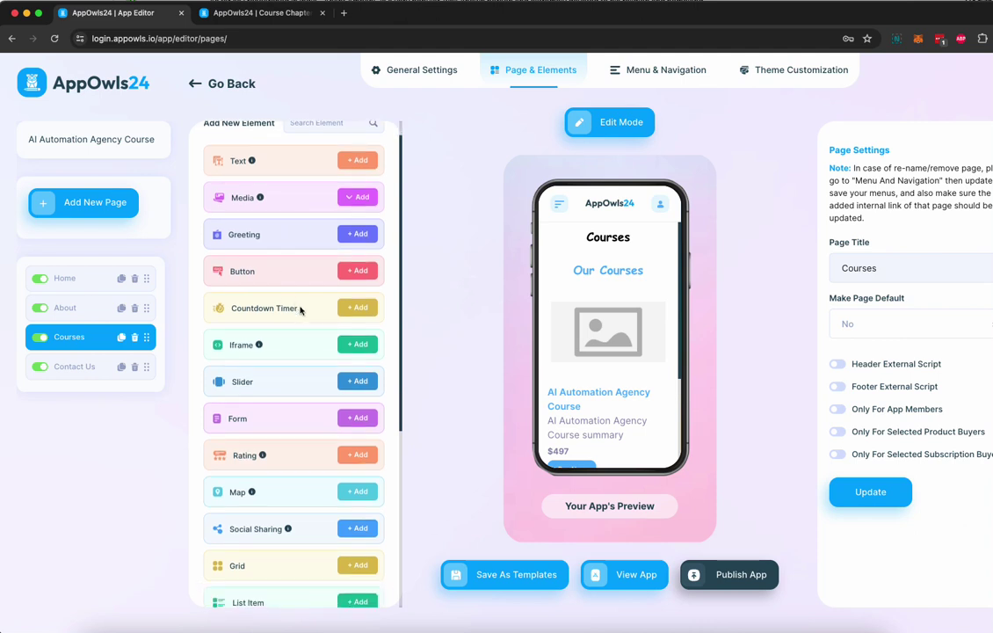
scroll(283, 309, "down", 5)
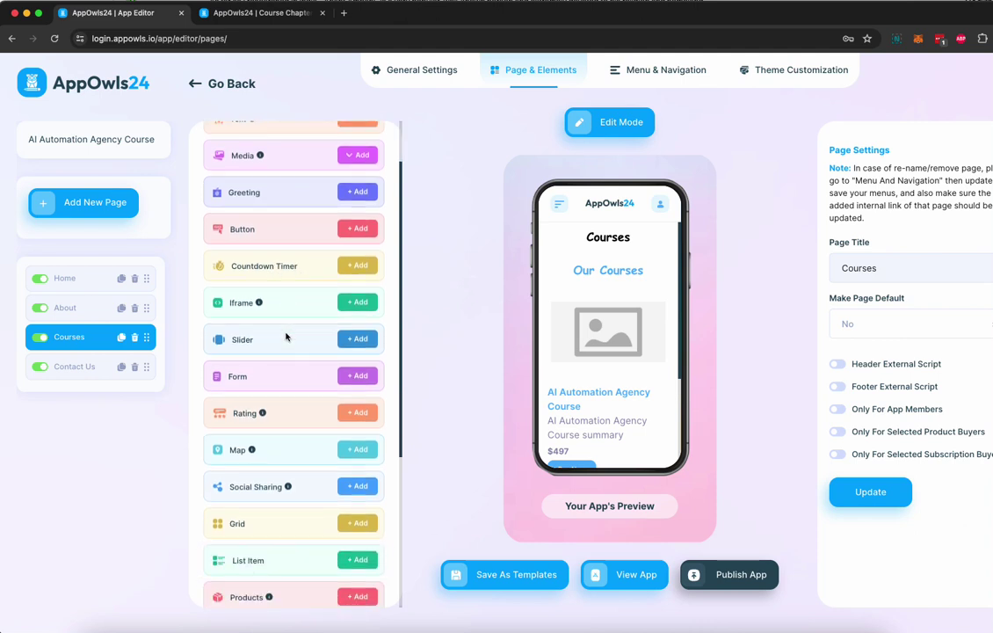
scroll(282, 311, "down", 5)
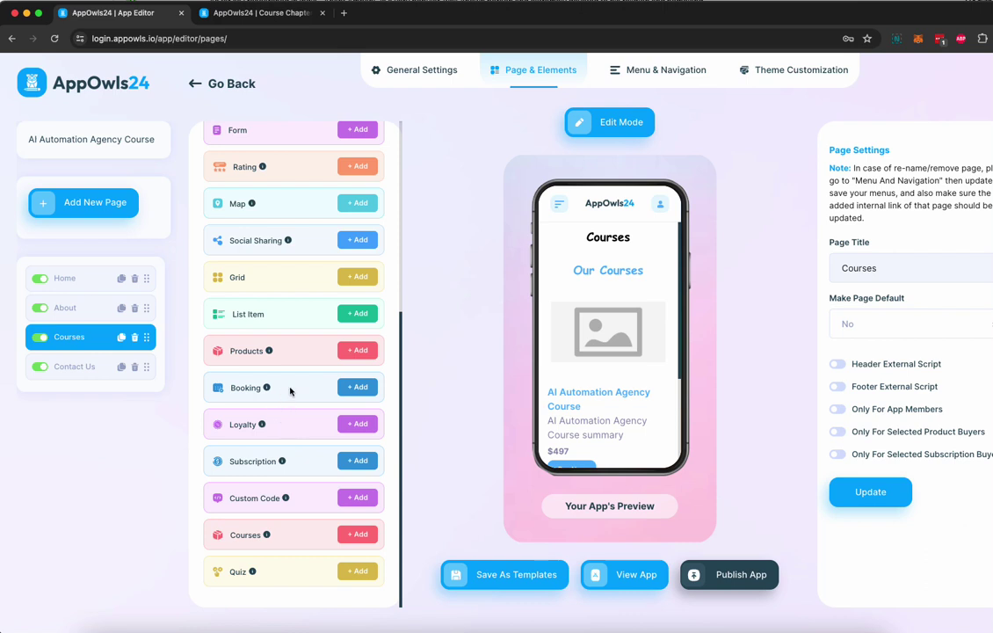
scroll(290, 392, "up", 12)
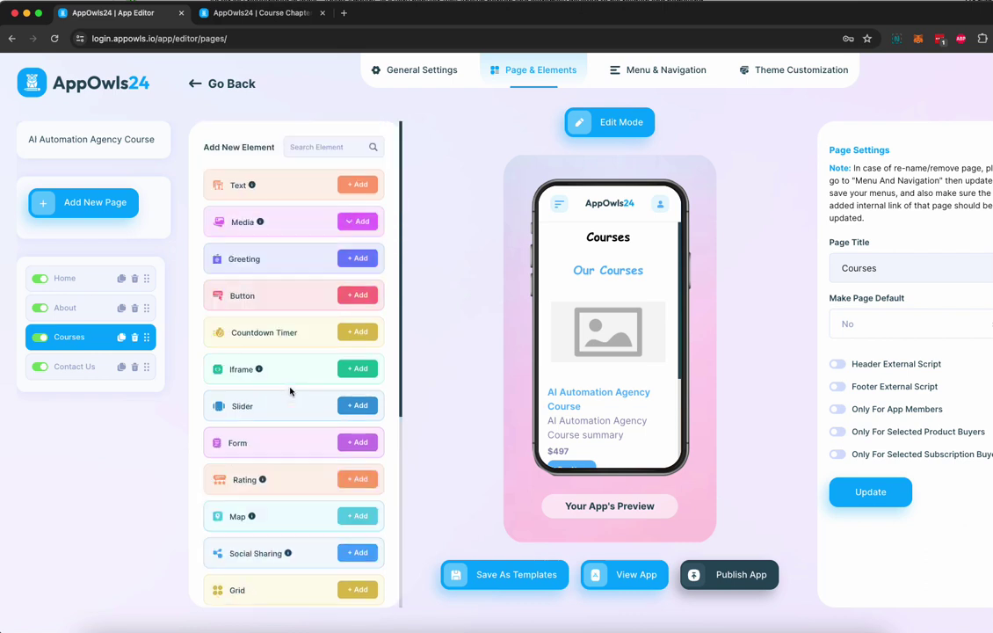
On the About page, set the "About Our IT Courses" heading to Arial at size 22
left_click(111, 308)
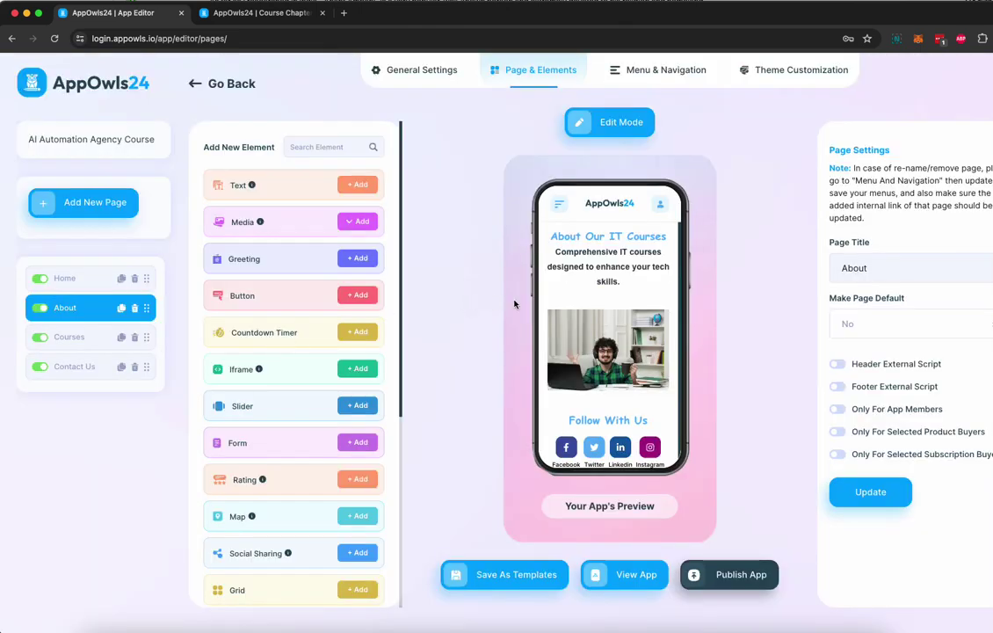
left_click(556, 237)
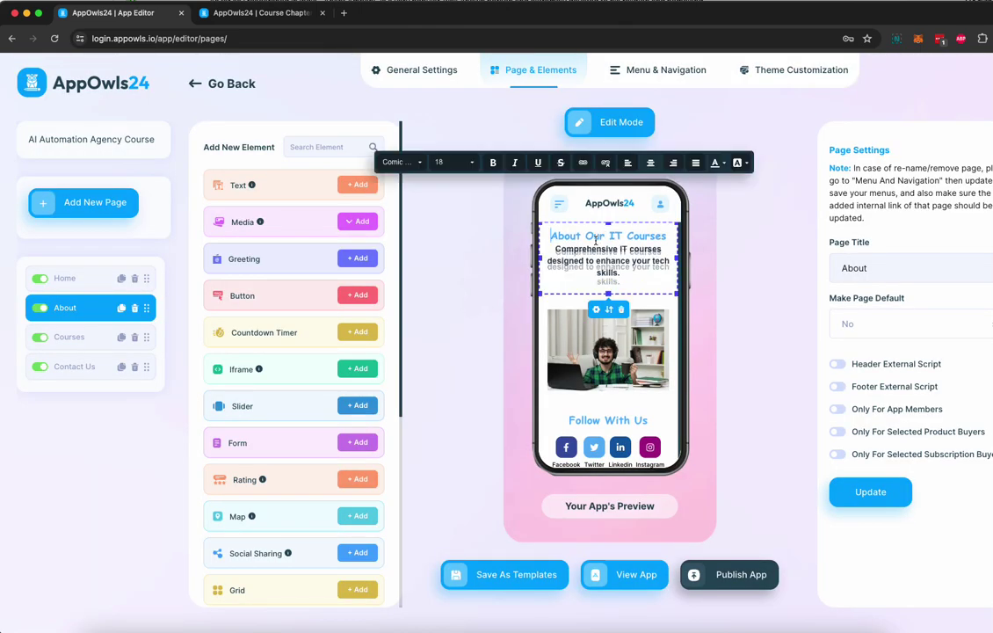
triple_click(553, 237)
left_click(400, 162)
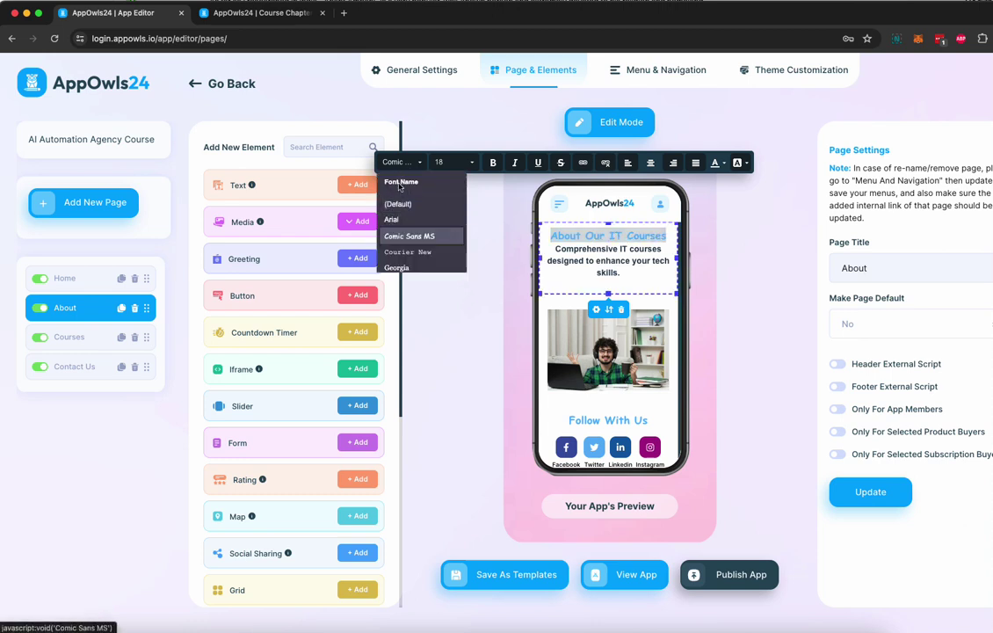
left_click(393, 219)
left_click(455, 162)
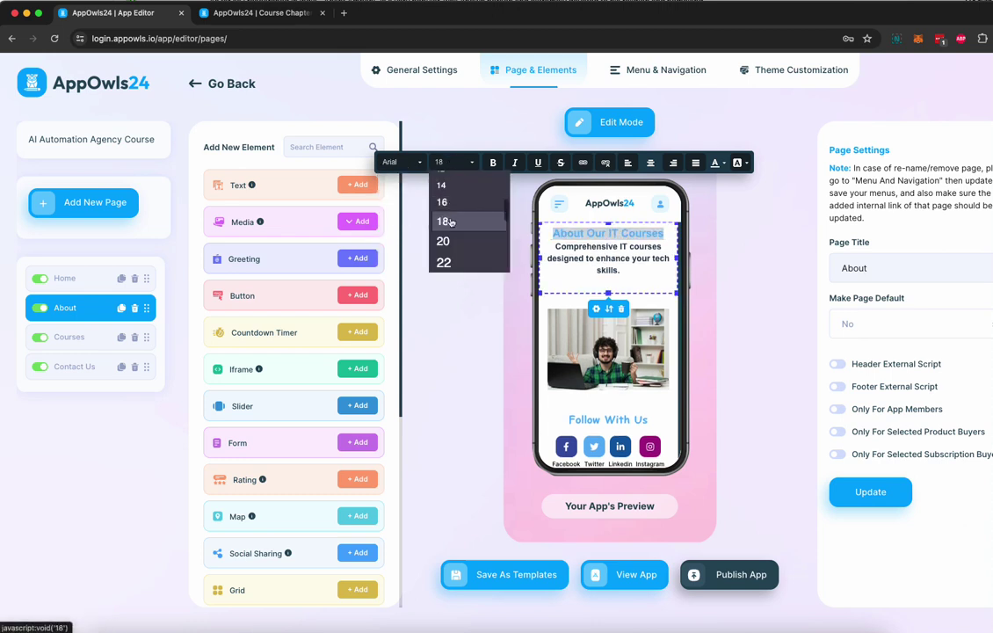
left_click(444, 262)
Change the text colour of the "About Our IT Courses" heading and give it a green background
left_click(717, 163)
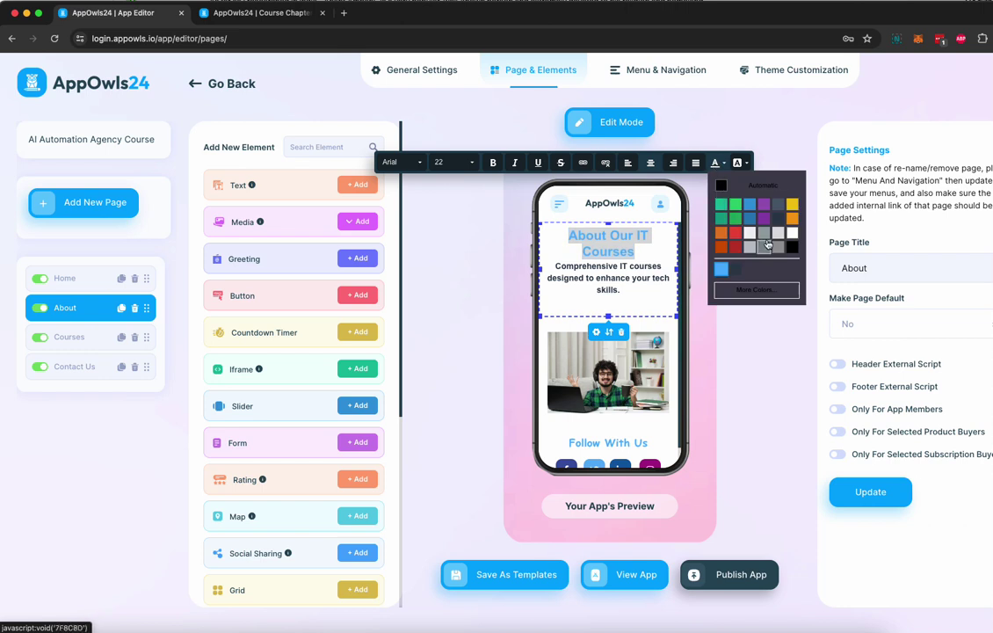
left_click(735, 219)
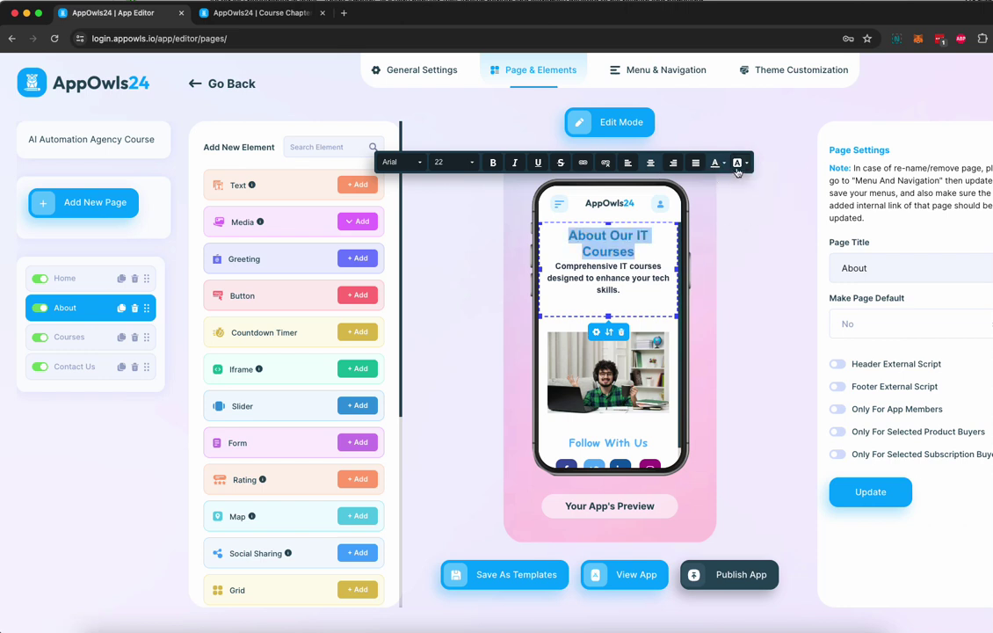
left_click(717, 162)
left_click(765, 233)
left_click(639, 272)
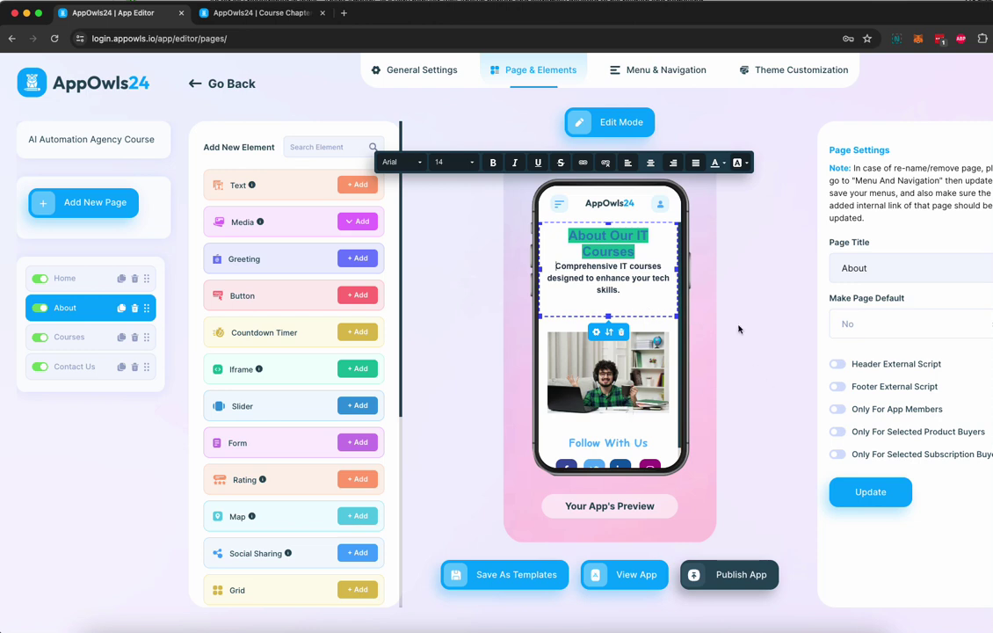
In the menu and navigation settings, set the main menu's style to Icon Only and show the main menu on all pages
left_click(676, 79)
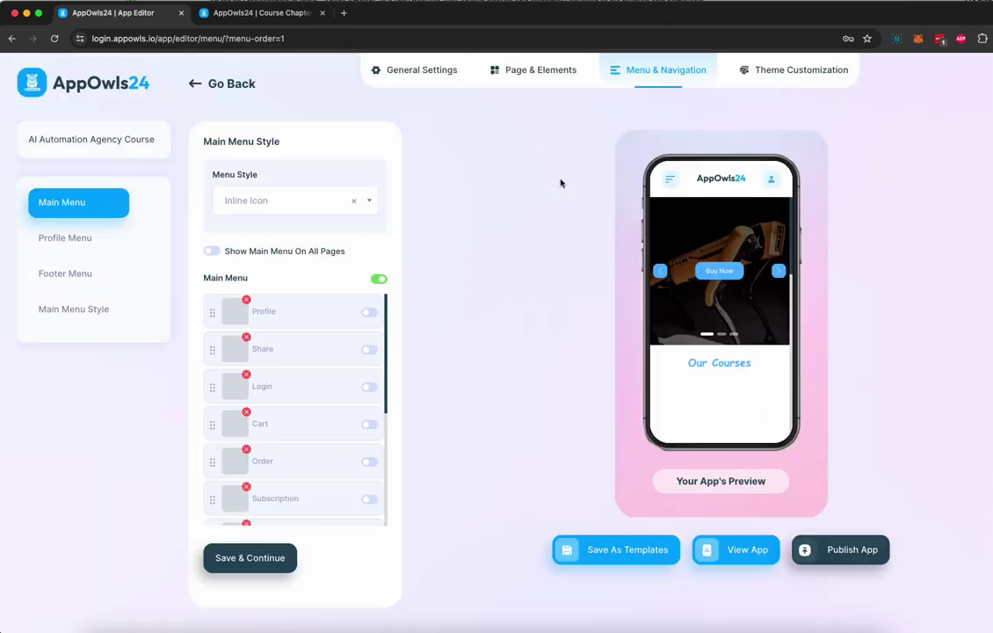
left_click(670, 179)
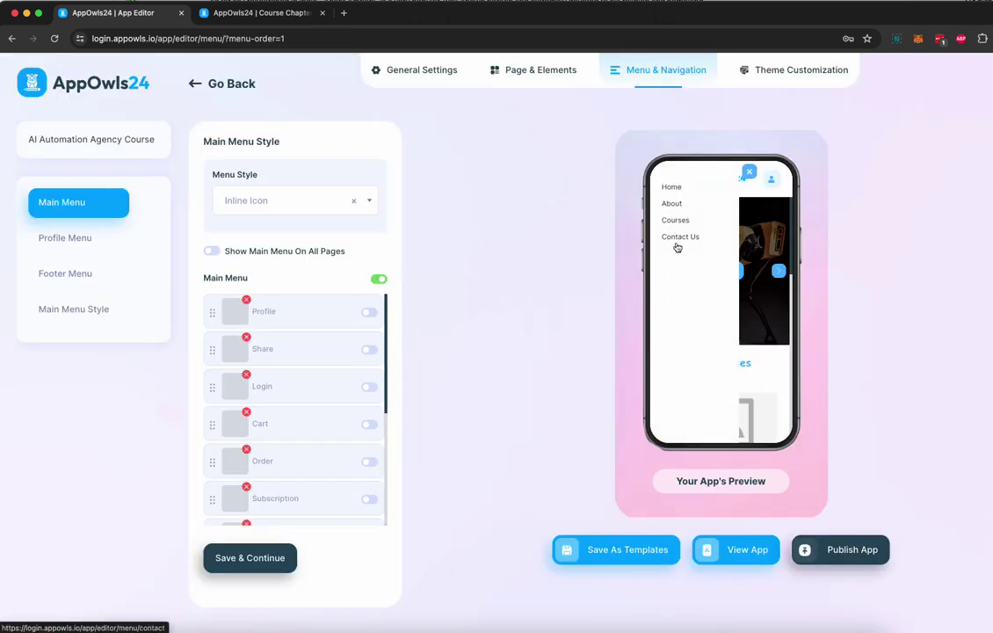
left_click(298, 203)
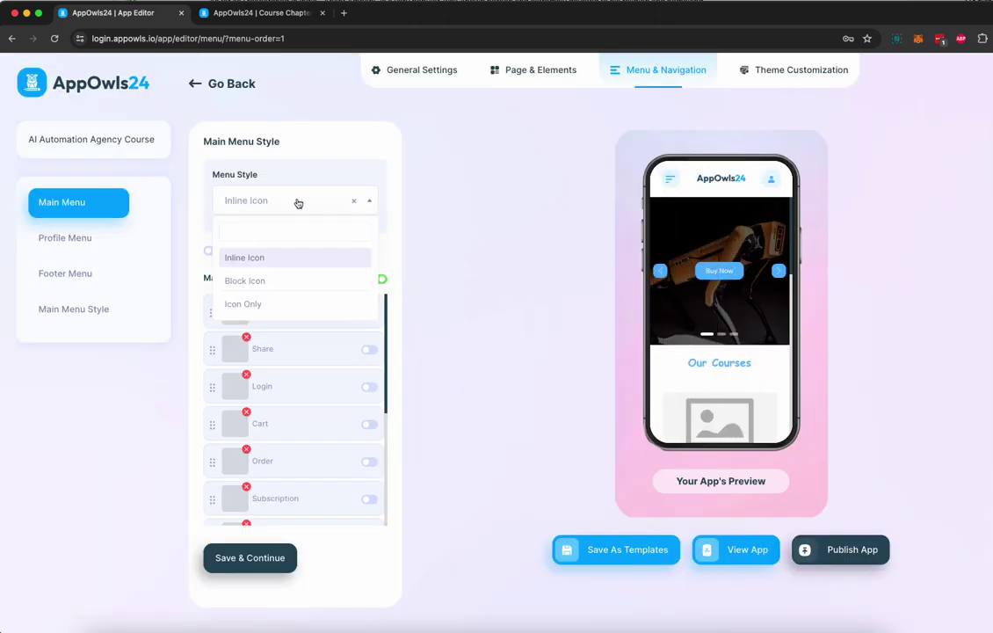
left_click(255, 280)
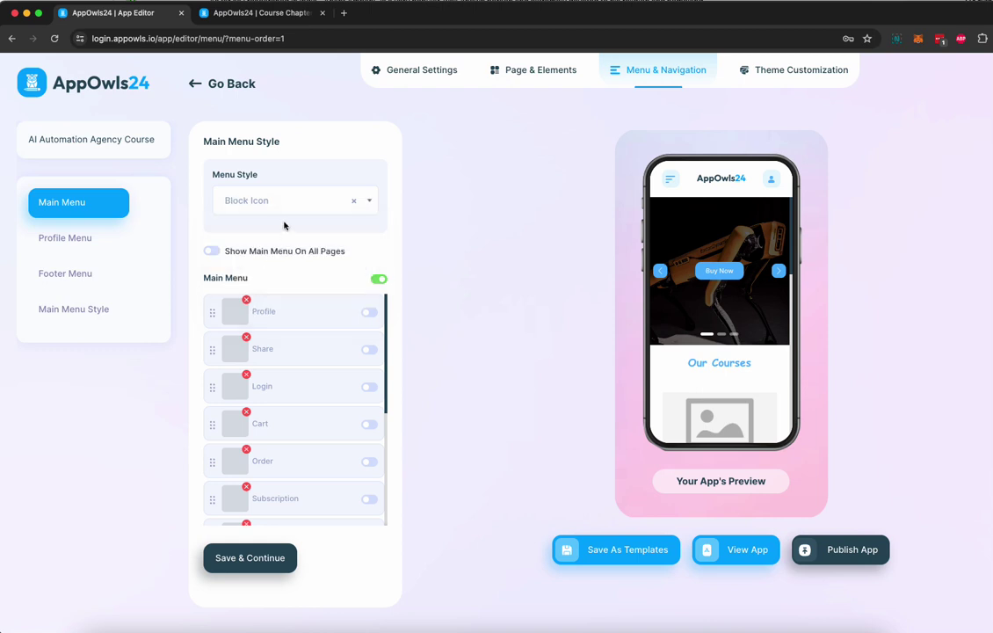
left_click(282, 202)
left_click(257, 301)
left_click(212, 251)
scroll(326, 379, "down", 5)
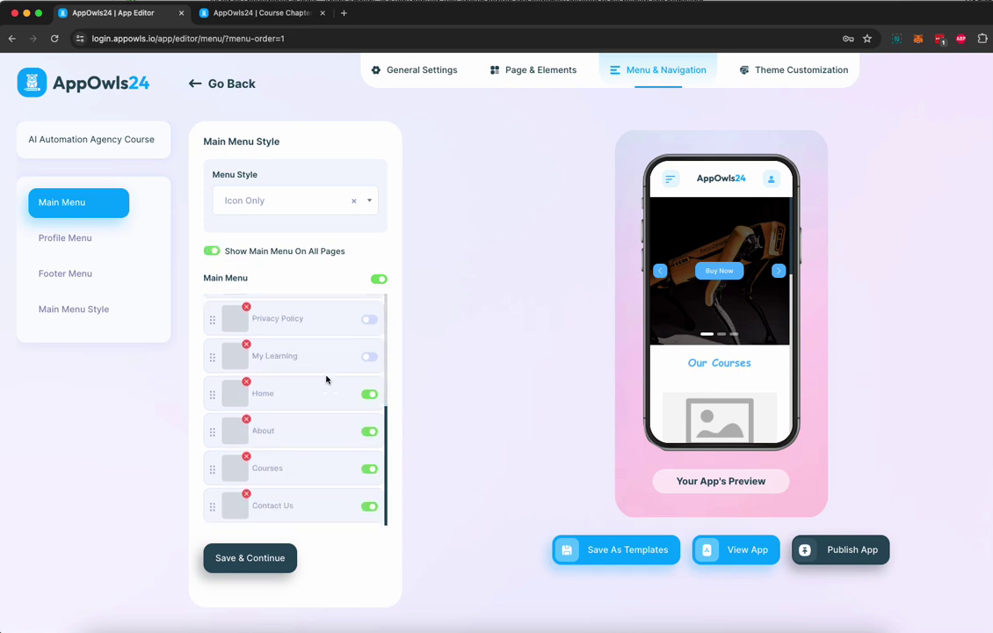
scroll(308, 369, "up", 5)
View the profile and footer menu settings, and set the main menu layout to Menu Top, comparing it with Menu Right and Default
left_click(78, 239)
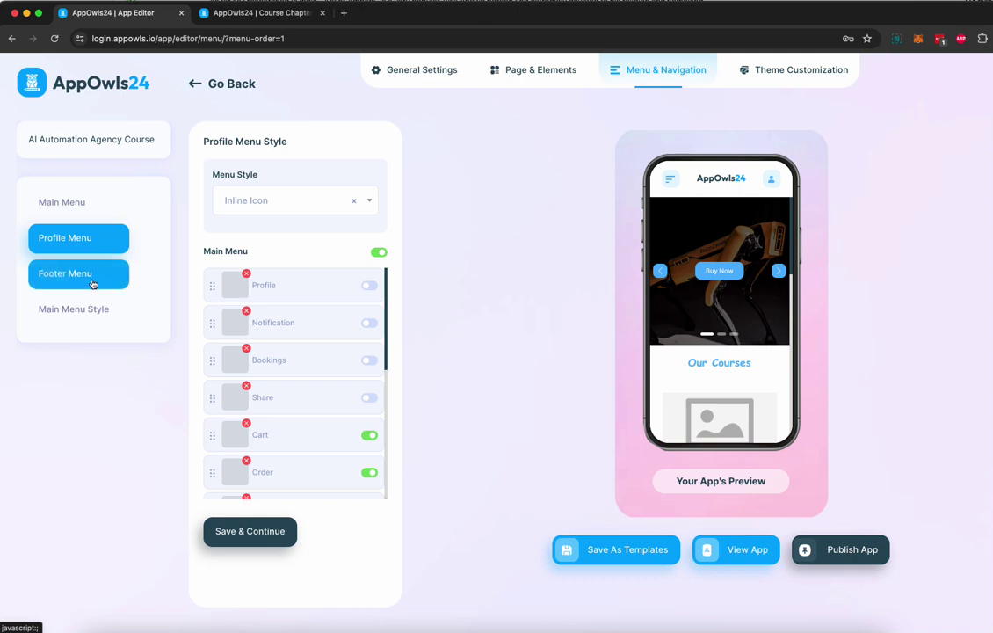
left_click(92, 282)
left_click(93, 311)
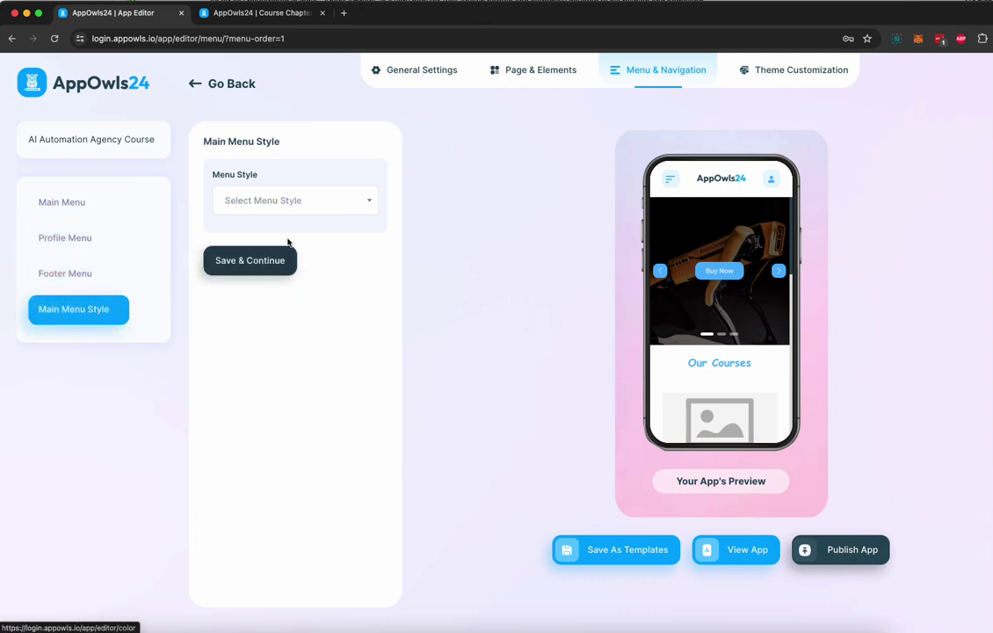
left_click(307, 197)
left_click(270, 279)
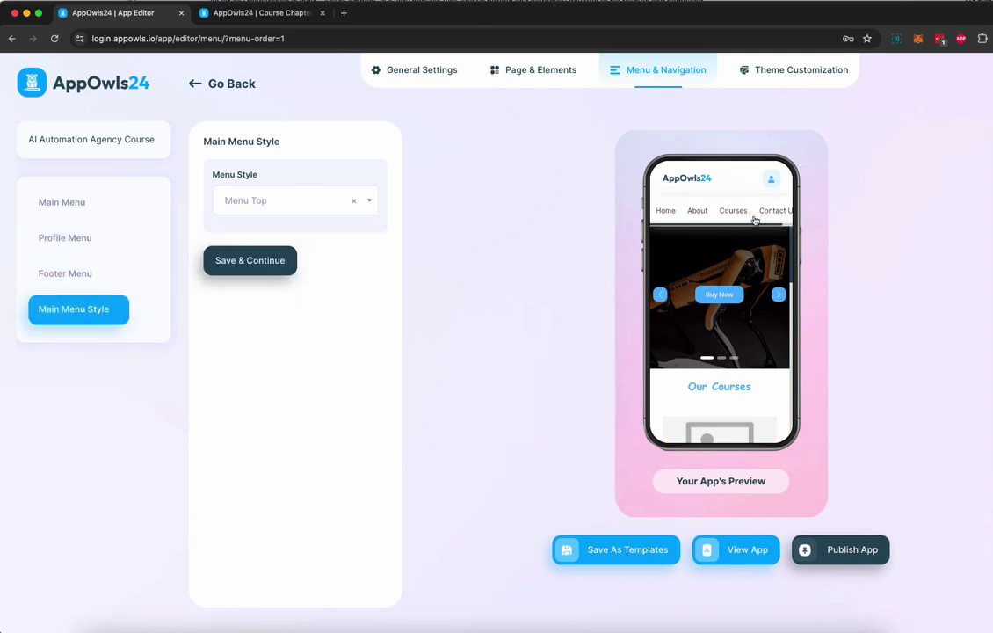
left_click(281, 207)
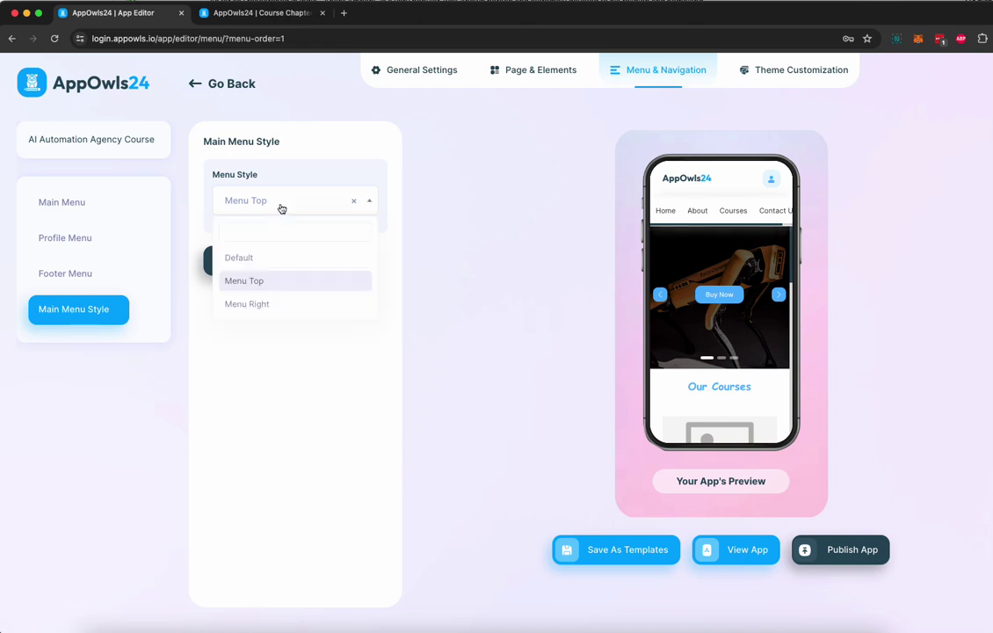
left_click(260, 304)
left_click(326, 202)
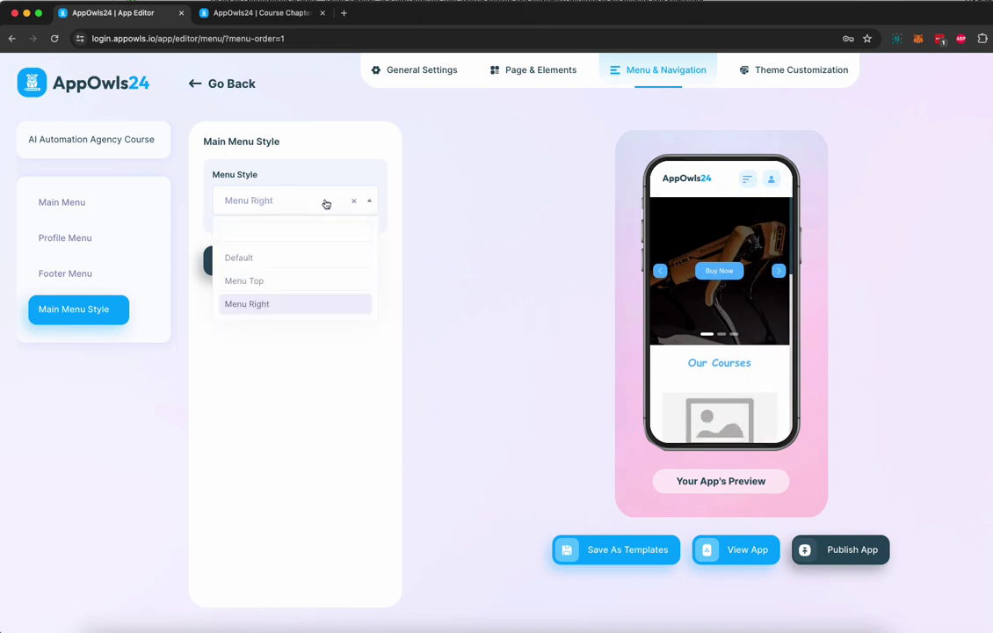
left_click(249, 260)
left_click(300, 211)
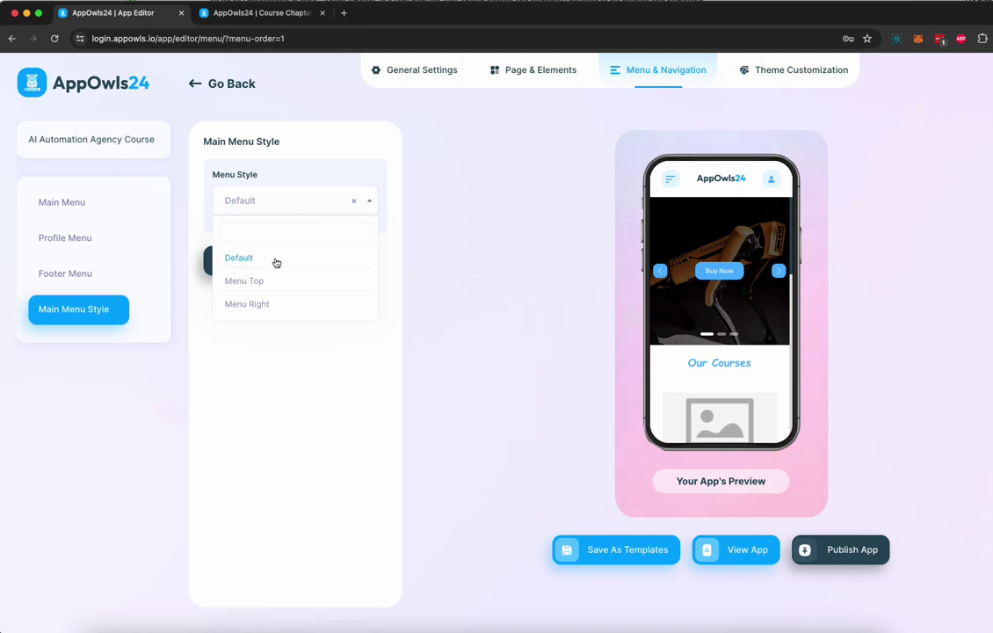
left_click(268, 279)
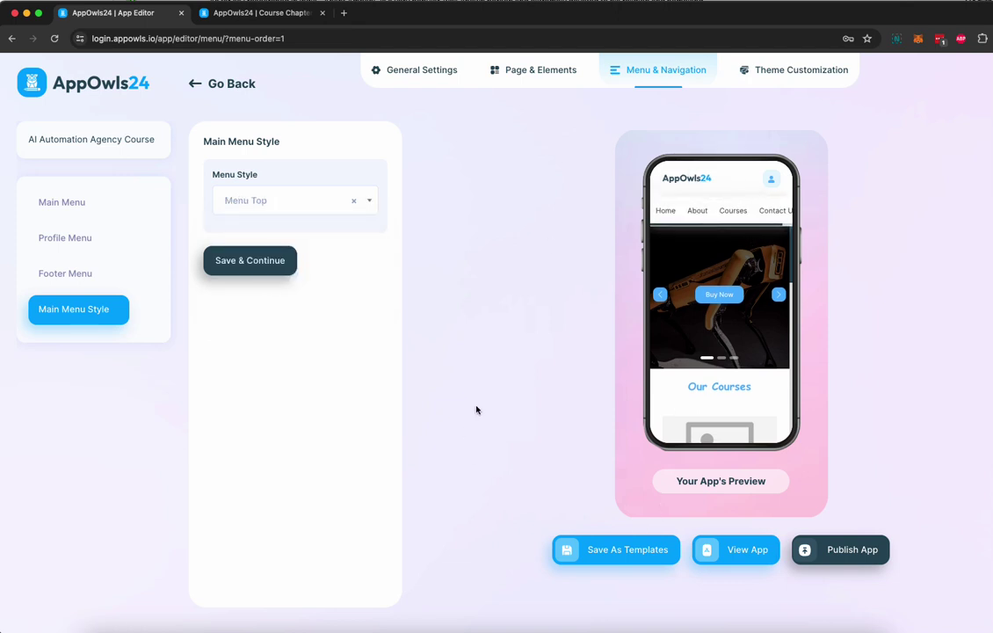
View the app's theme colour settings and try to publish the app
left_click(778, 69)
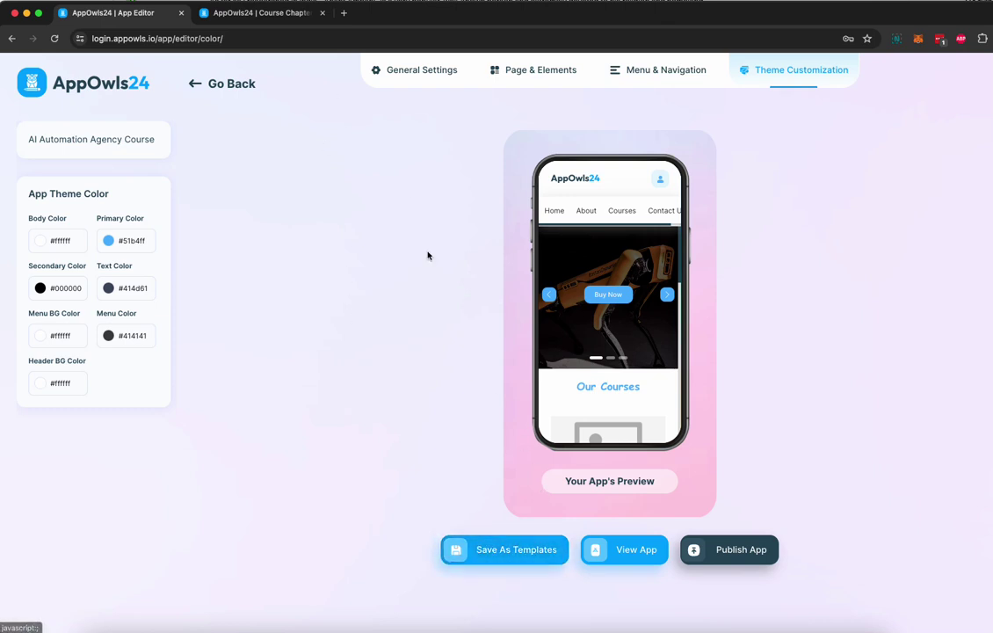
left_click(739, 559)
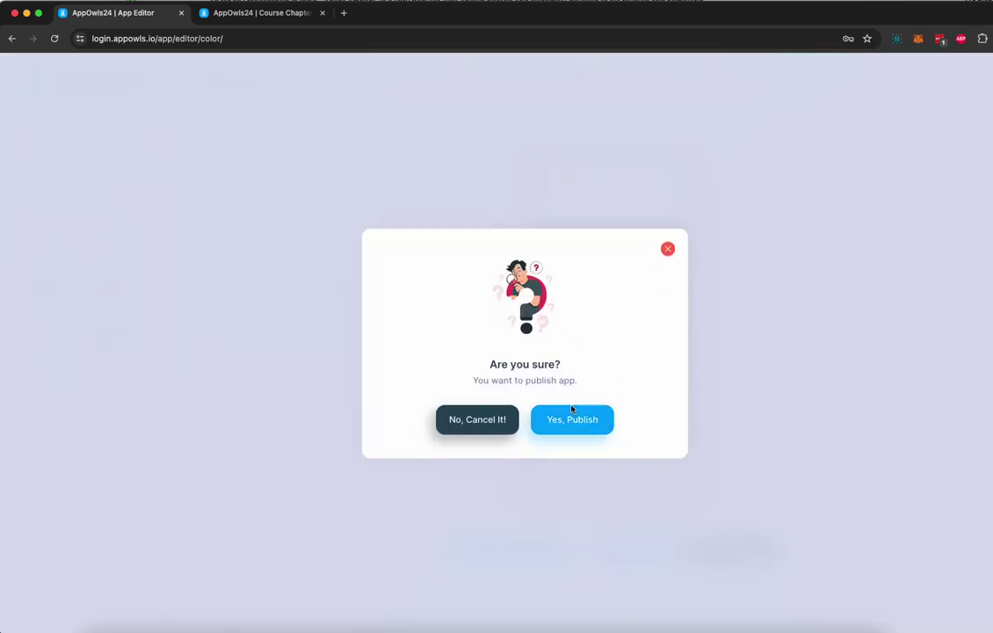
left_click(572, 414)
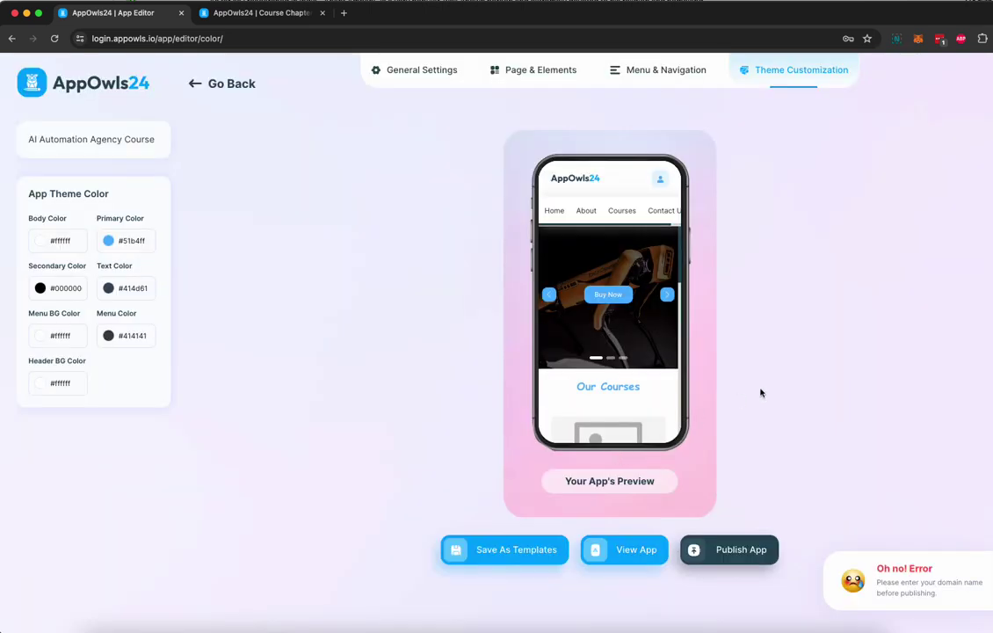
In the basic app settings, enter aiagency as the app's subdomain name on appowls.io
left_click(369, 69)
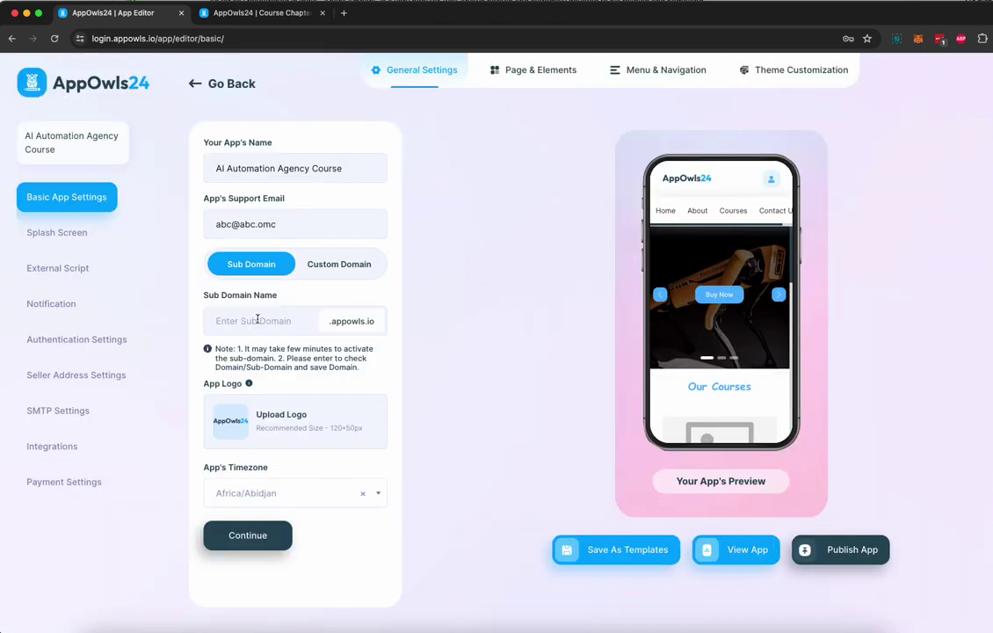
left_click(258, 321)
type("aiagenc")
key("Return")
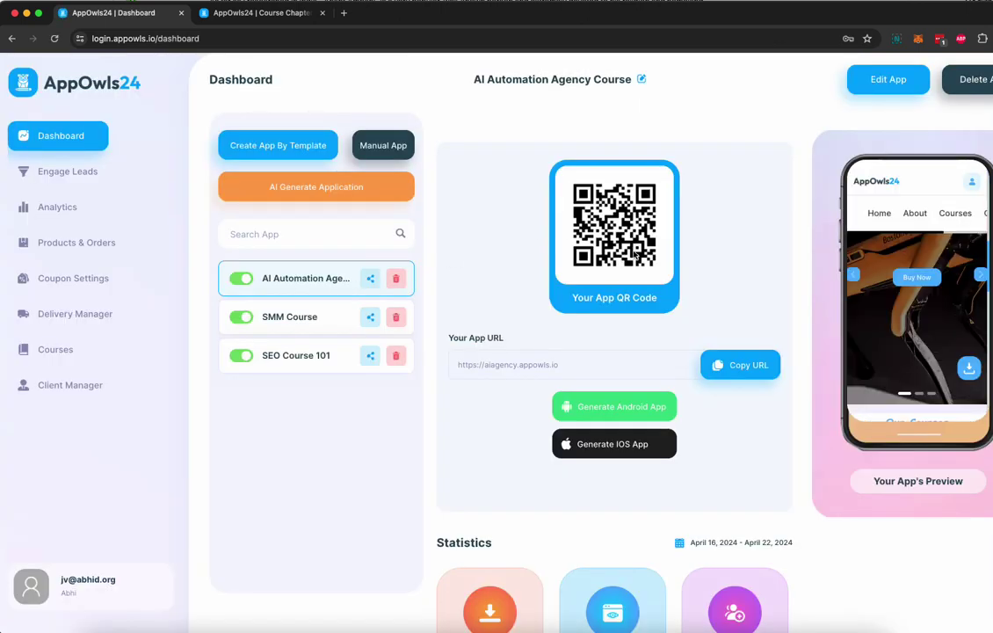
Examine the app's URL and its Android and iOS generation options on the dashboard
left_click_drag(457, 364, 552, 377)
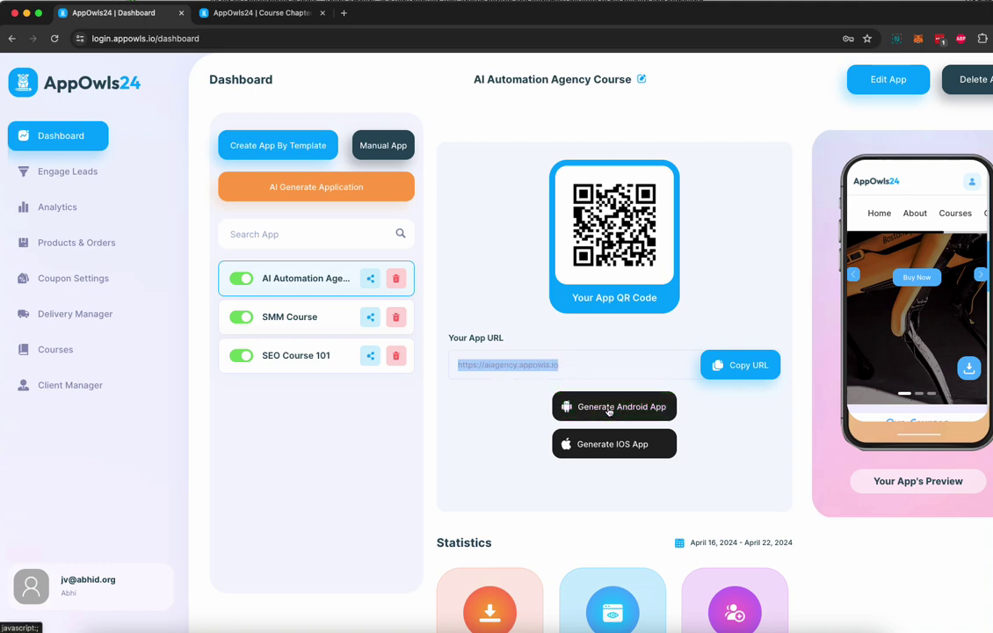
scroll(609, 411, "up", 5)
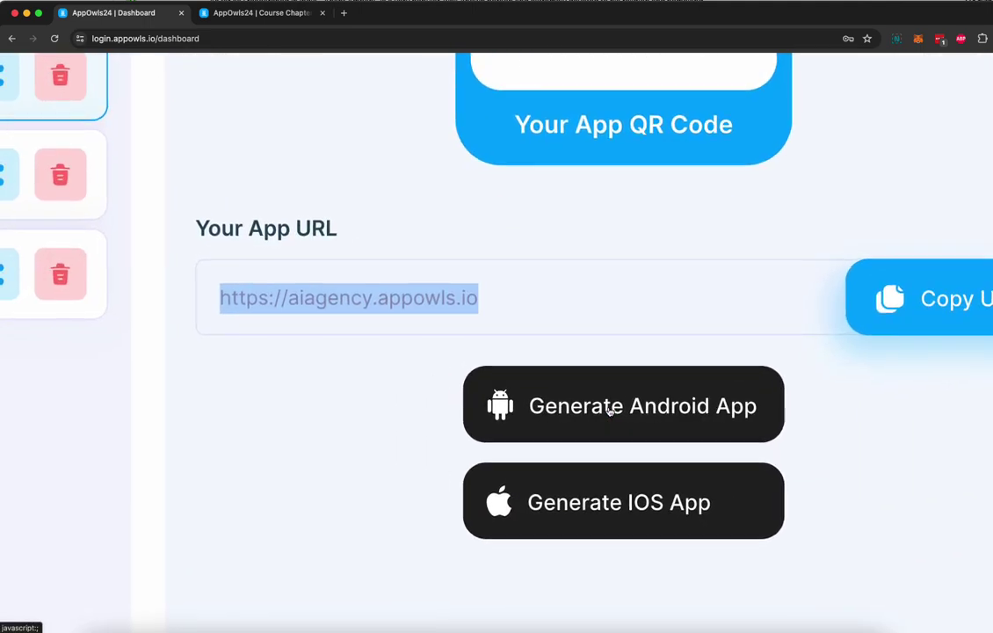
scroll(609, 410, "down", 5)
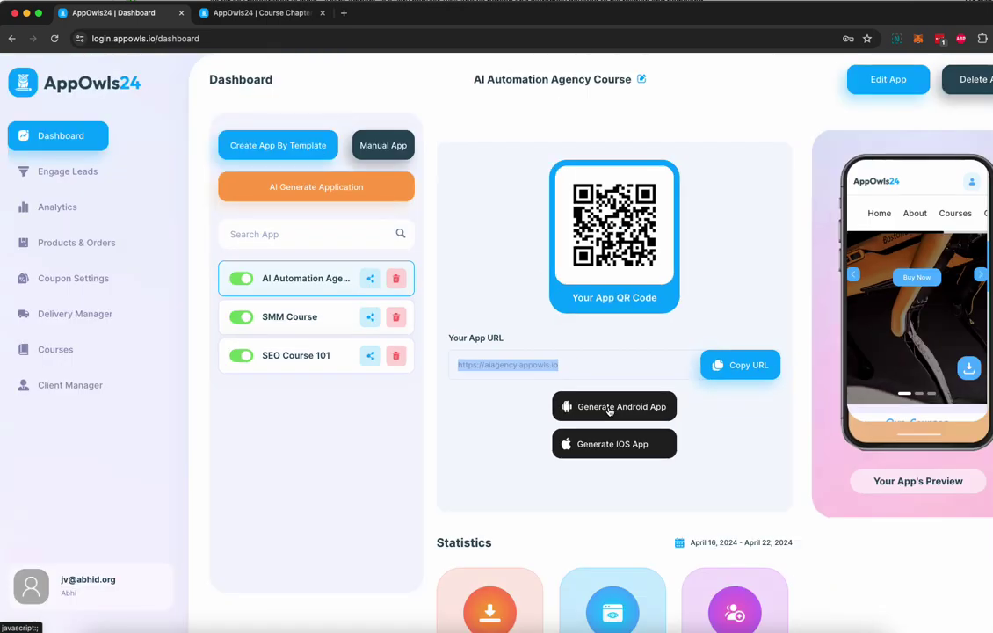
left_click(610, 408)
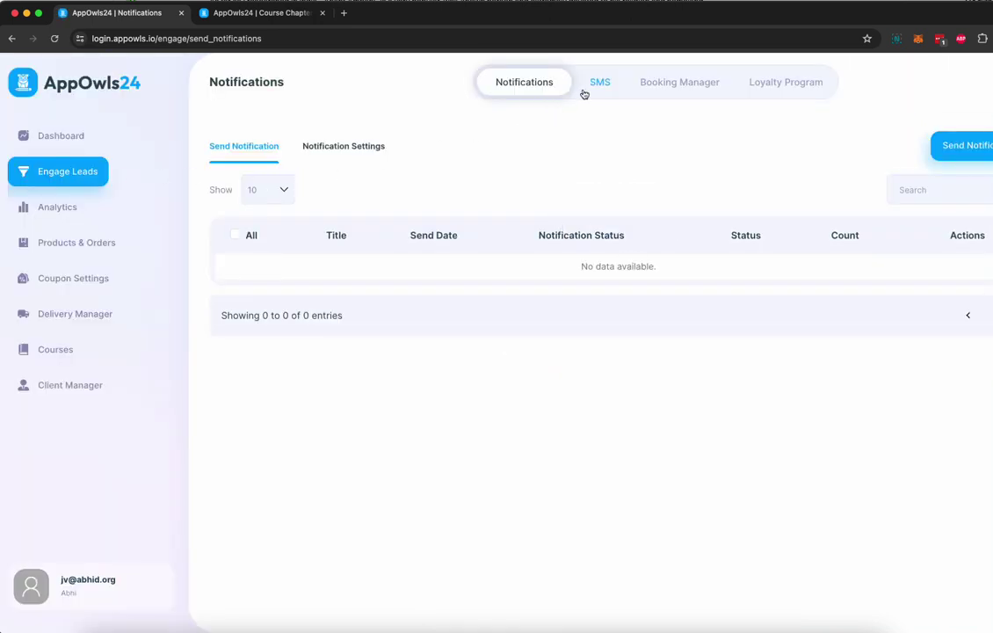
Examine the lead engagement pages, the Add Loyalty Program form and the products page, and return to the dashboard
left_click(582, 93)
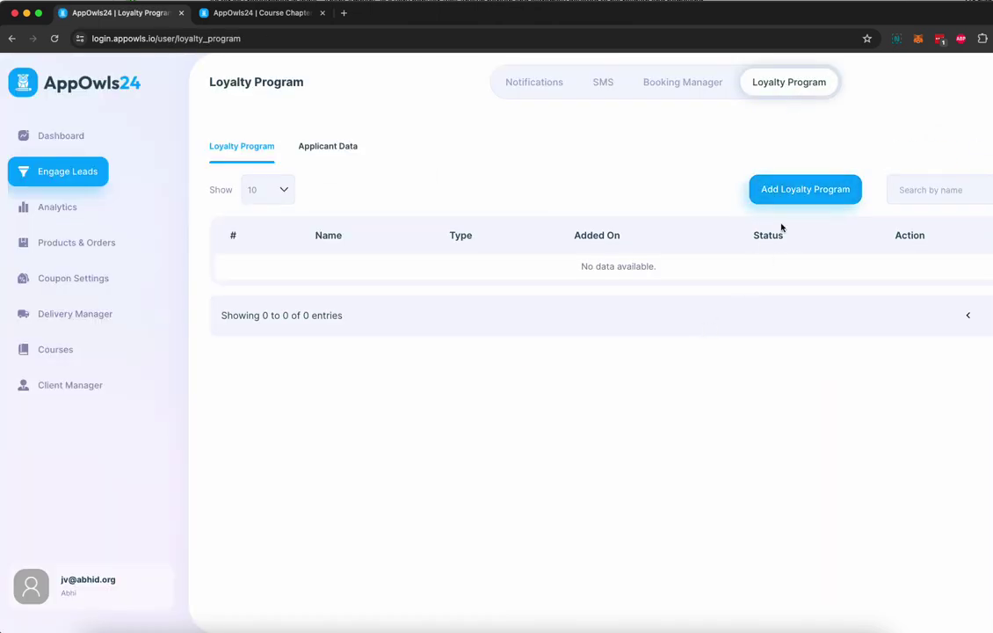
left_click(802, 199)
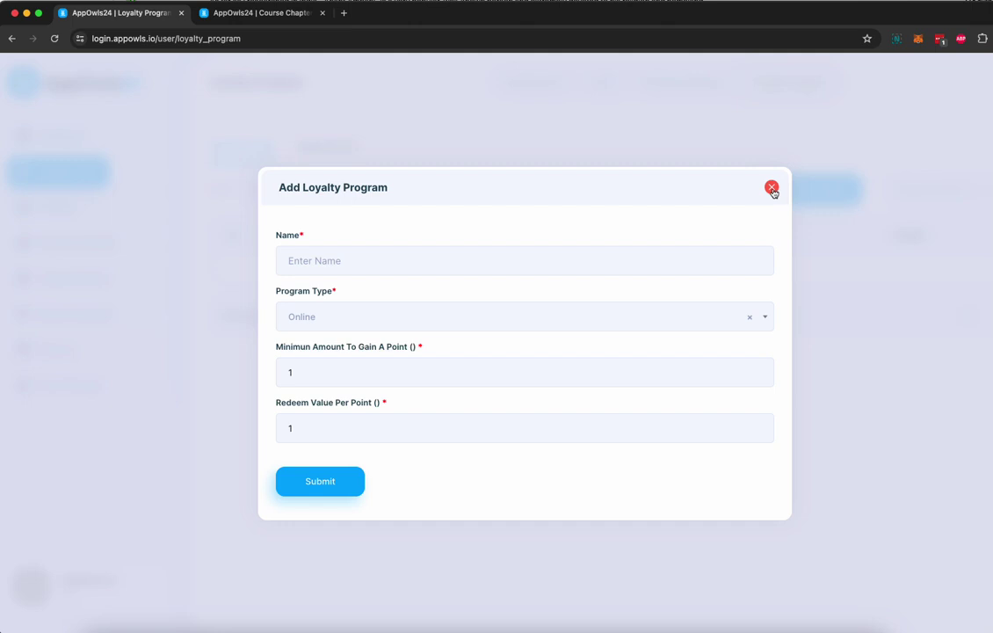
left_click(771, 188)
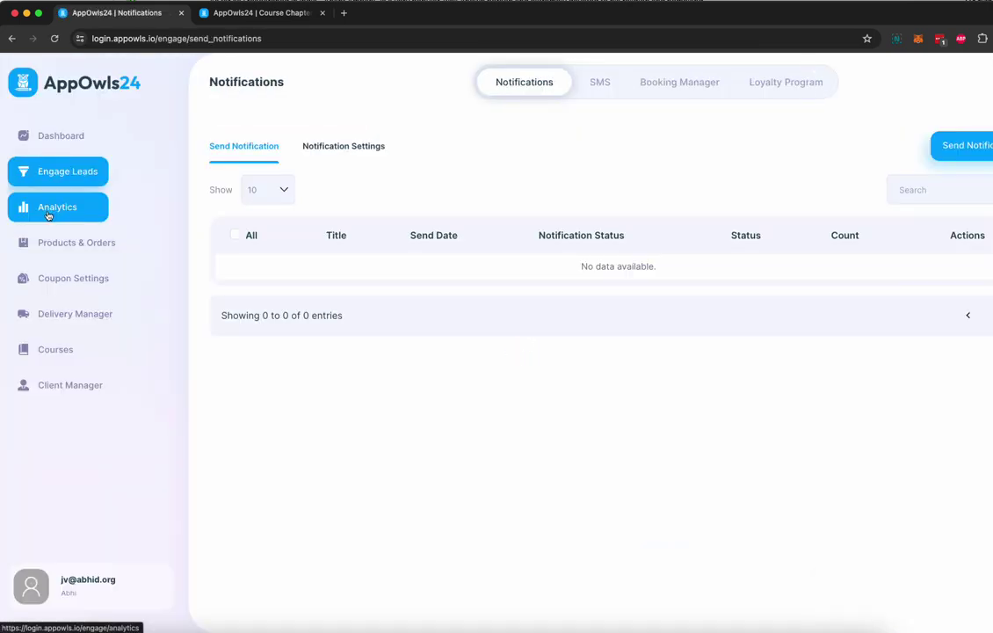
left_click(64, 259)
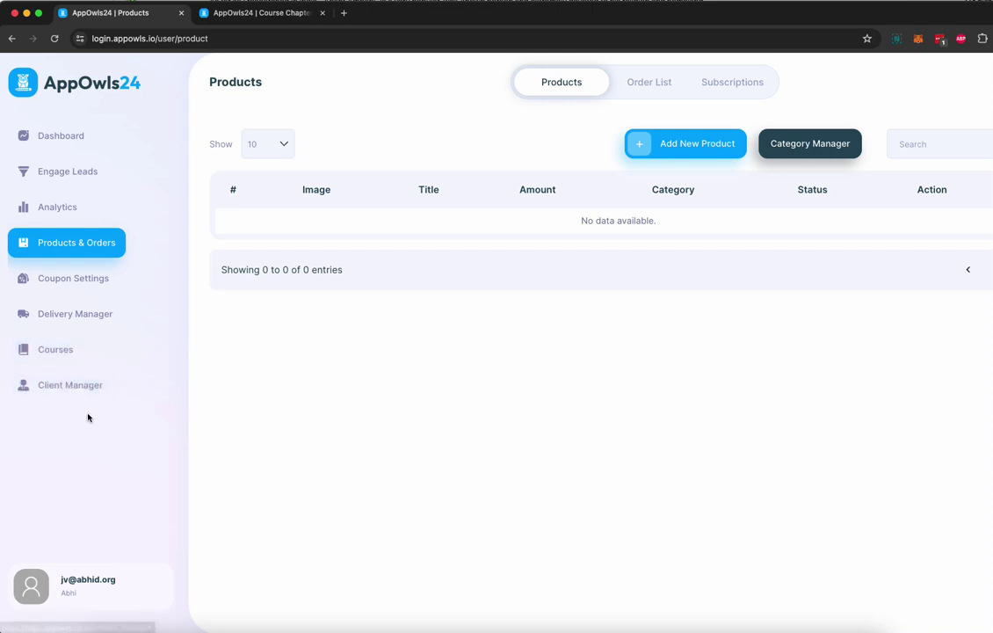
left_click(59, 137)
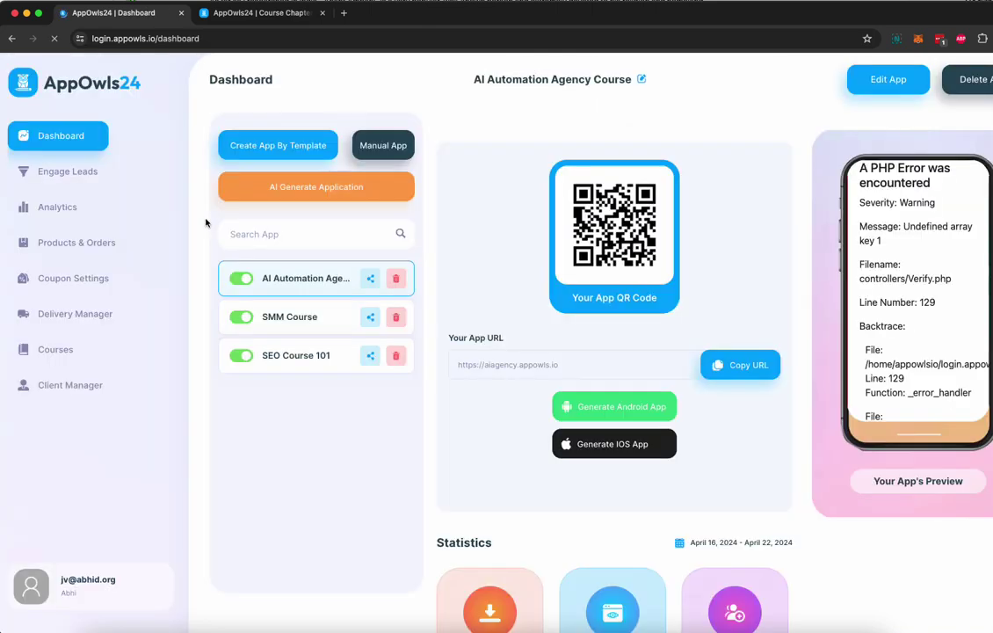